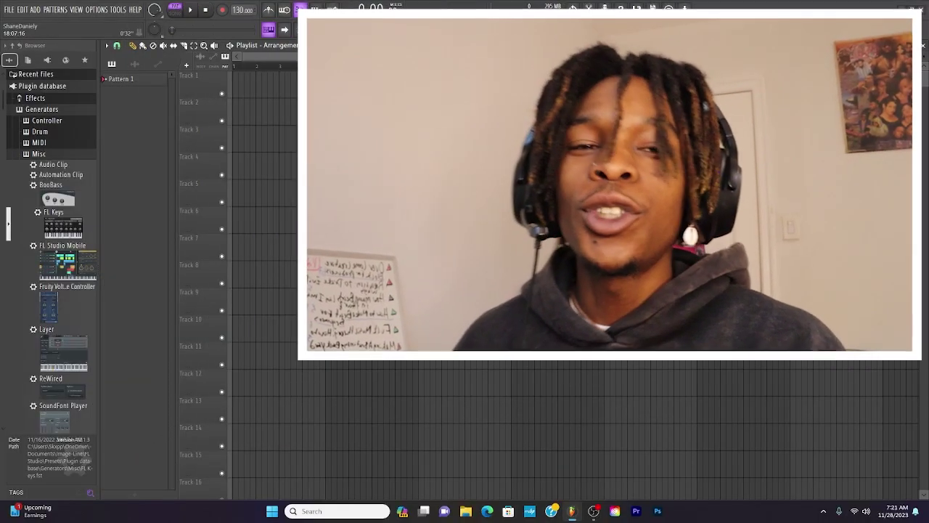
Collapse the expanded Plugin database Generators tree in the browser.
click(89, 76)
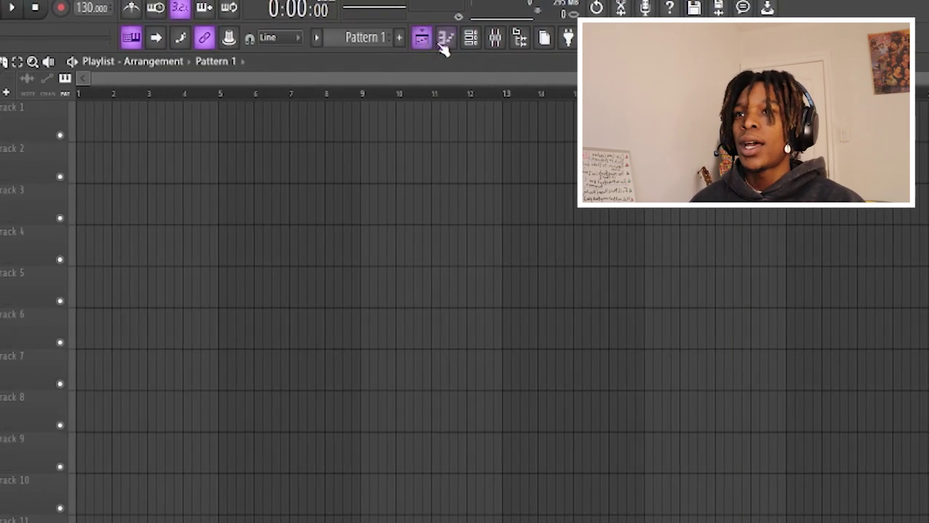
Open the 808 Kick piano roll and show the channel rack over it.
click(444, 39)
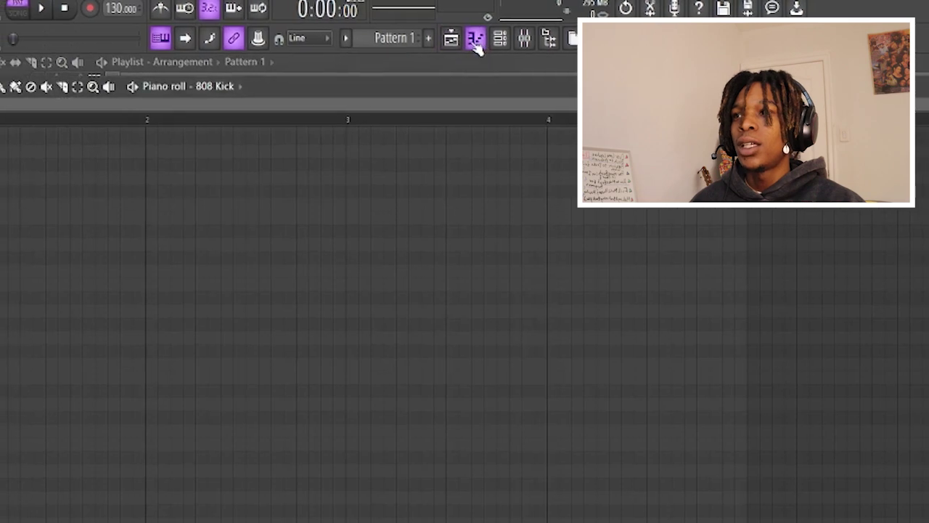
click(529, 39)
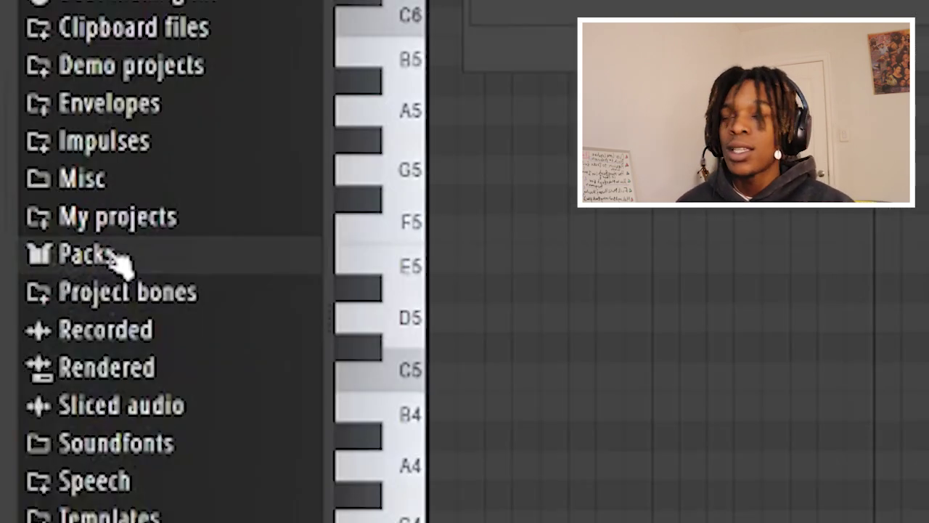
Expand Packs > Drums, browse Hats and Kicks, and preview FPC 6 Kick and 909 Snare.
click(116, 258)
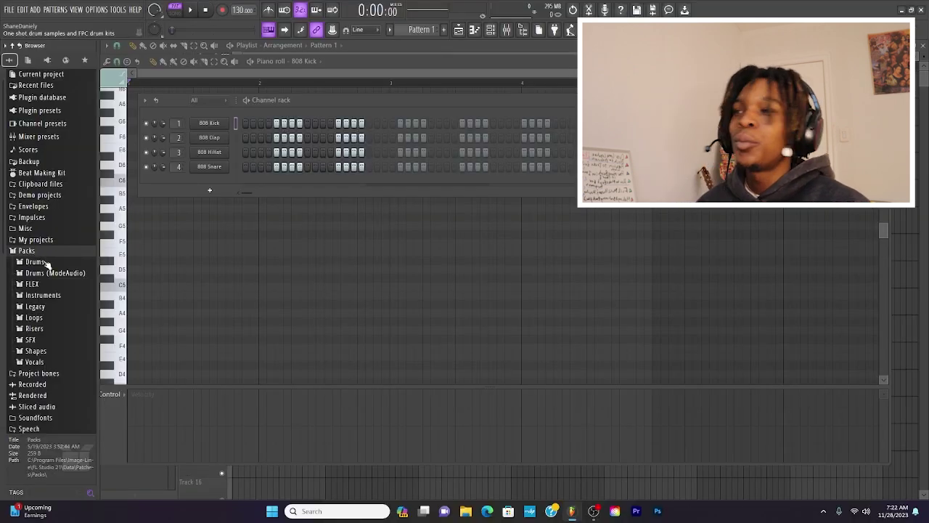
click(44, 263)
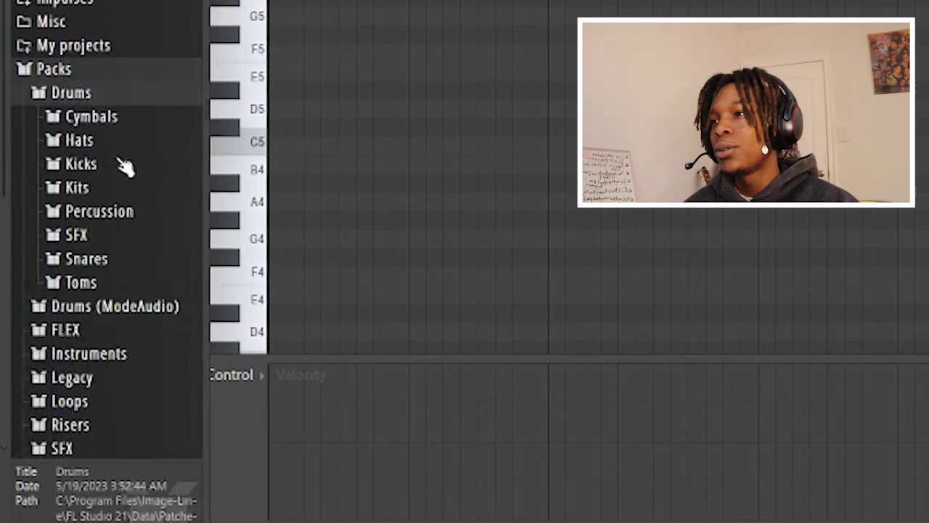
click(80, 140)
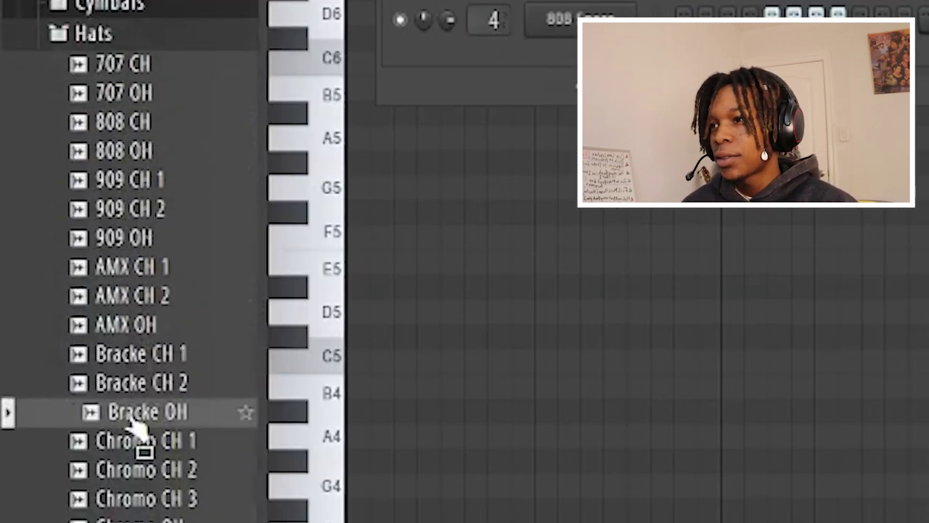
click(168, 42)
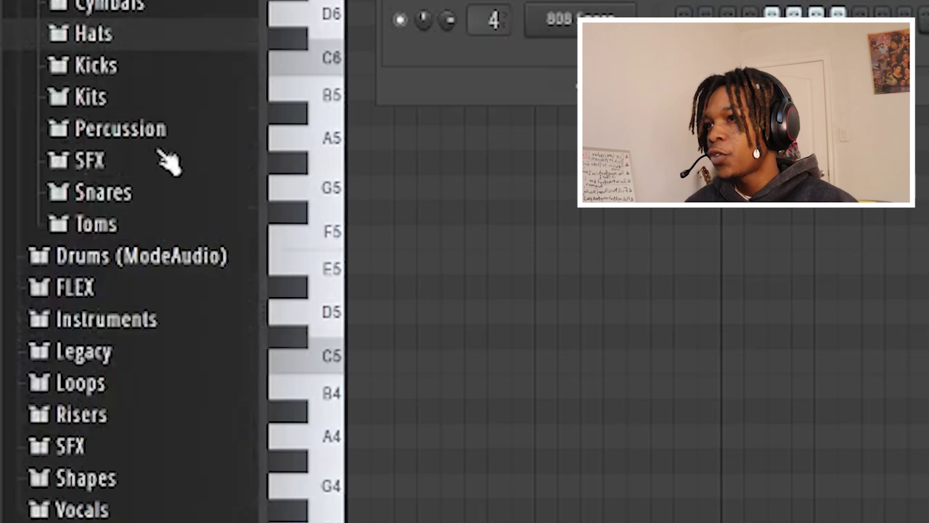
click(136, 67)
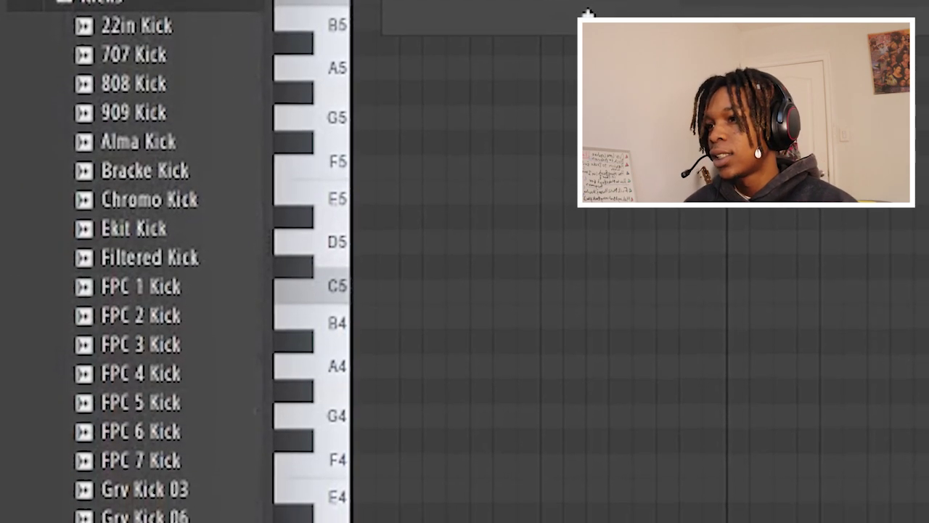
click(160, 433)
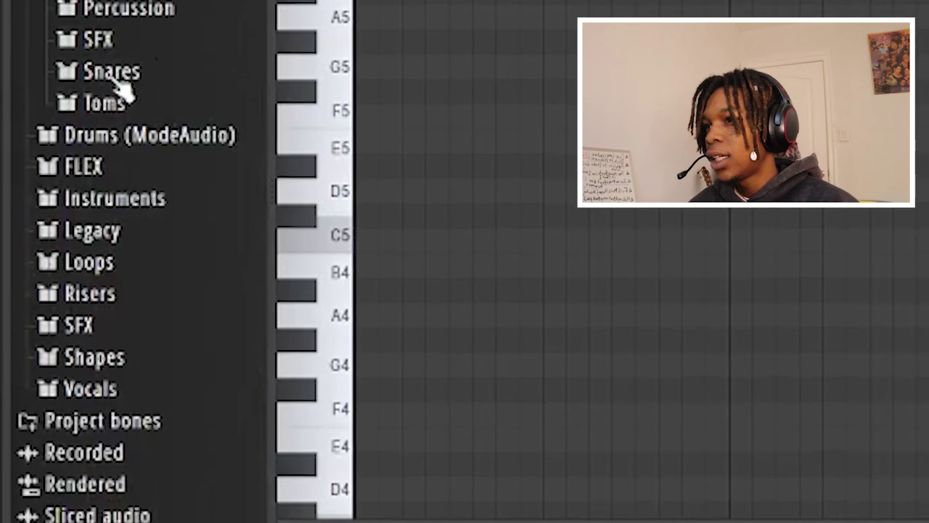
click(124, 88)
click(153, 229)
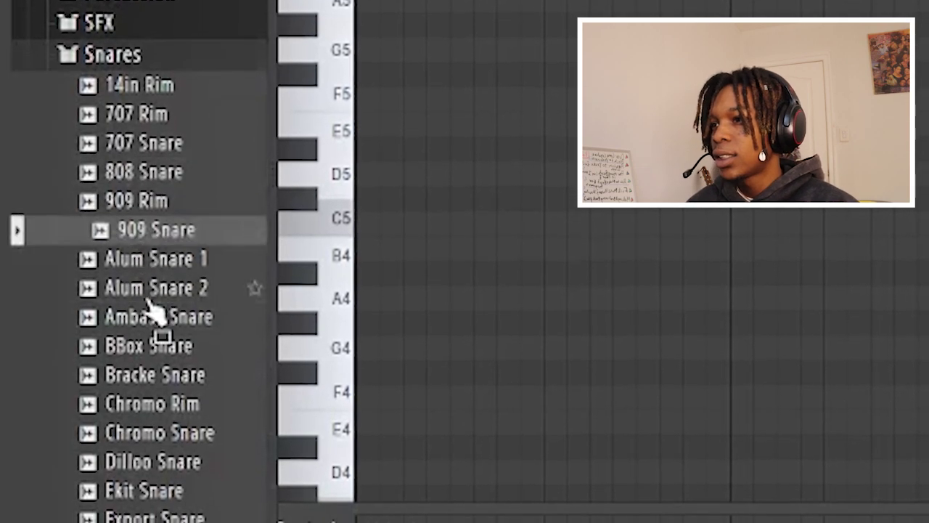
click(174, 406)
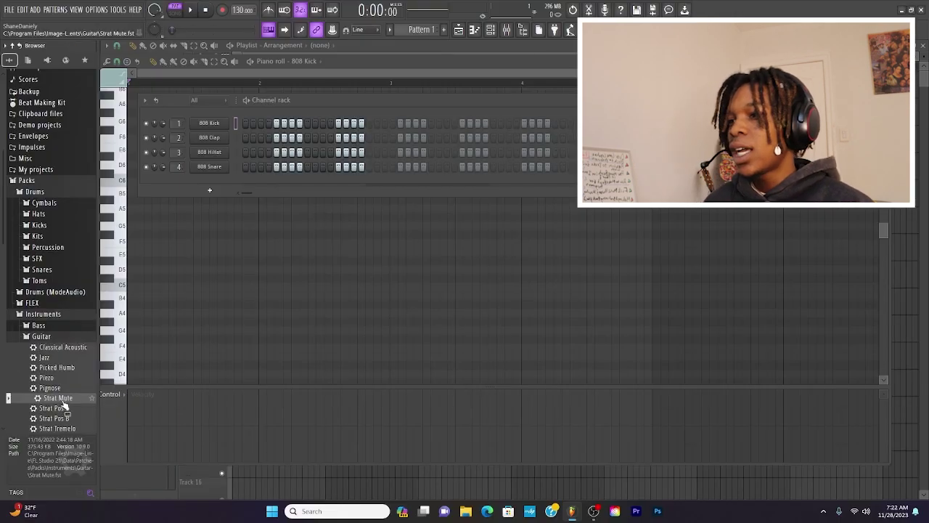
Collapse the Guitar and Keyboard presets and preview the DL Clubbed and DL Glitch loops.
click(66, 336)
click(60, 347)
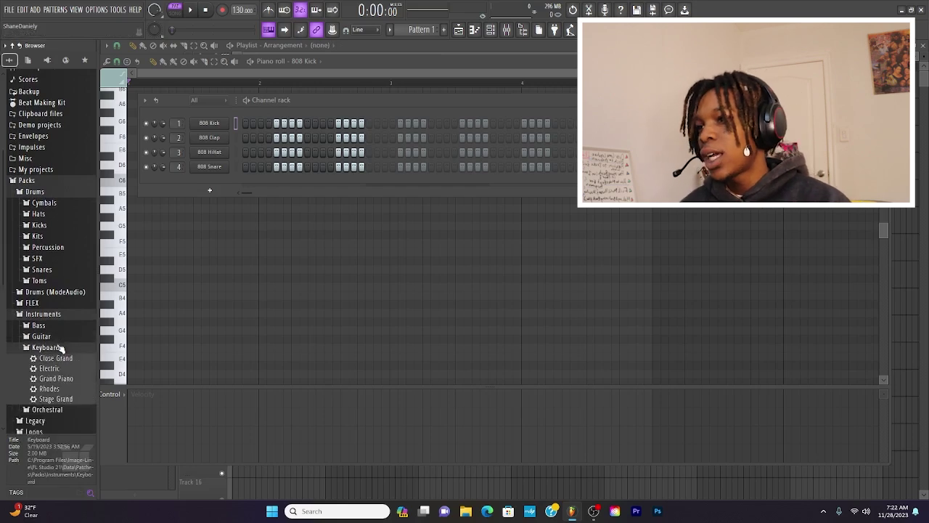
click(60, 347)
scroll(59, 349, down, 3)
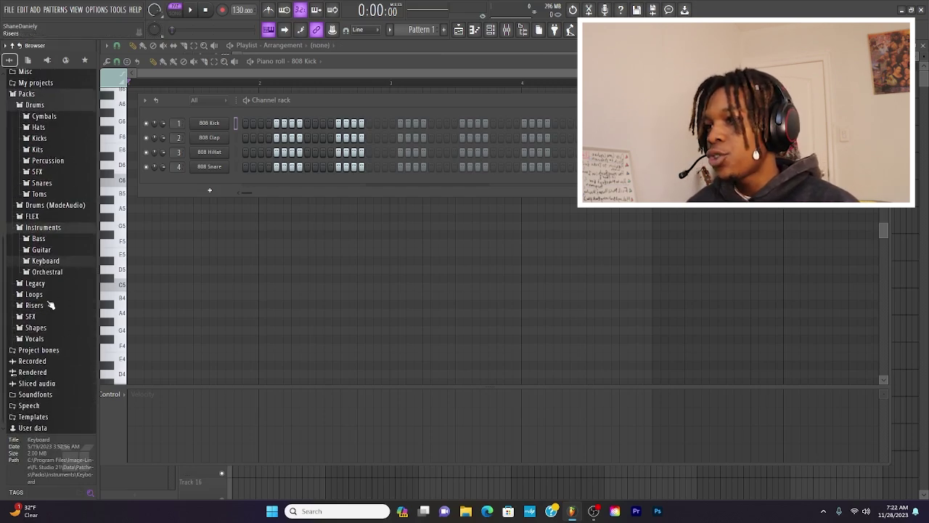
click(36, 294)
click(48, 335)
click(52, 366)
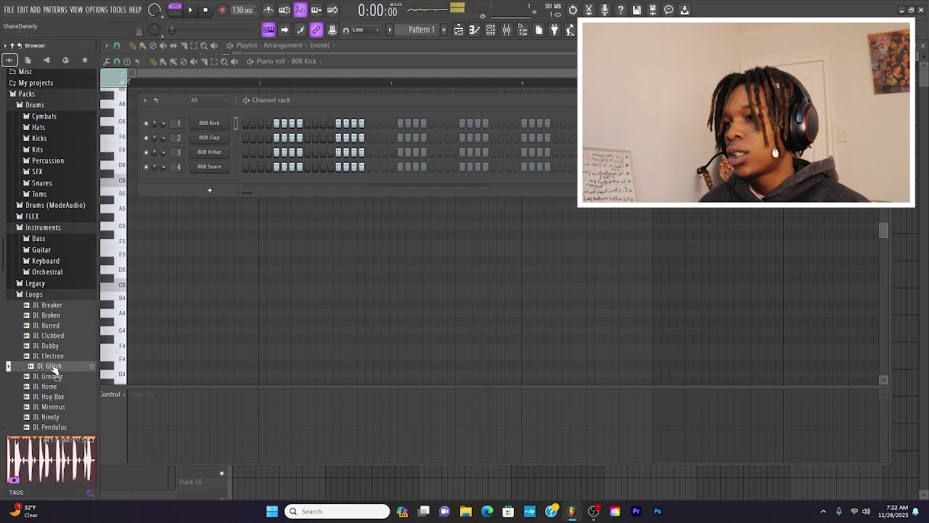
scroll(52, 367, down, 3)
click(47, 266)
Preview several Vocals samples, collapse the folder, and scroll the browser back to the top.
click(43, 343)
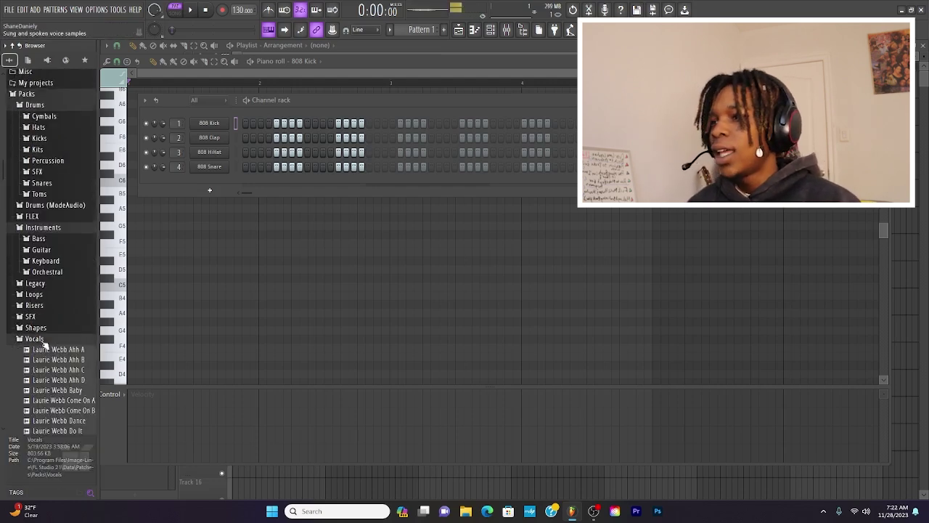
click(62, 370)
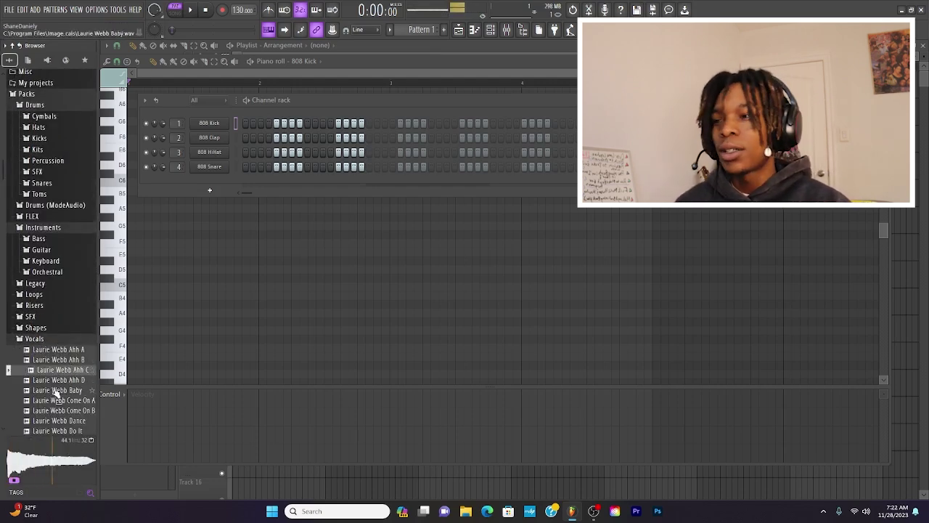
click(58, 389)
click(60, 420)
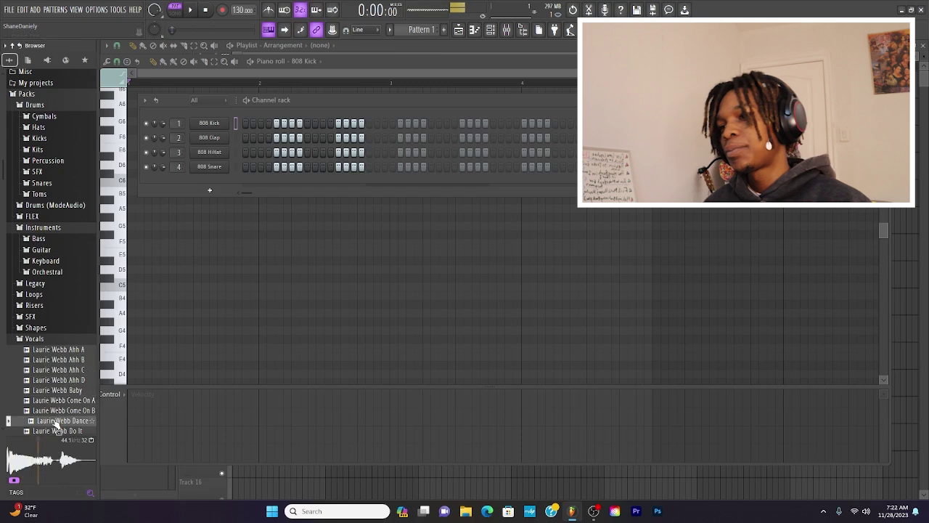
click(55, 337)
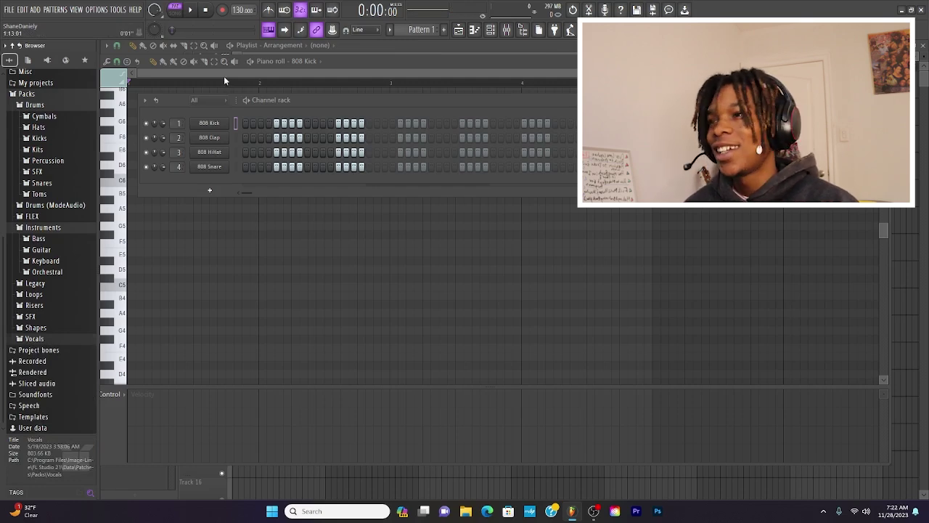
scroll(54, 182, up, 3)
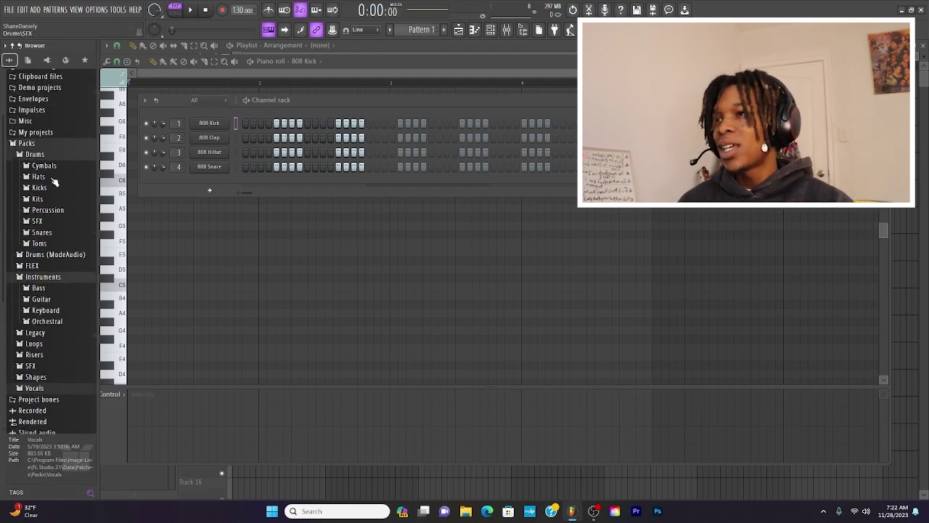
scroll(54, 182, up, 6)
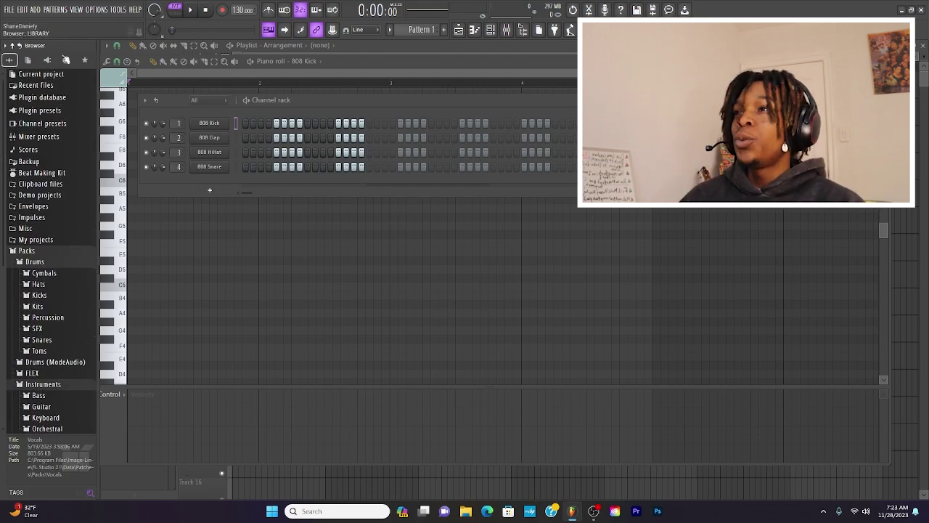
In File settings, set Documents' Beat Making Kit as a browser extra search folder.
click(98, 10)
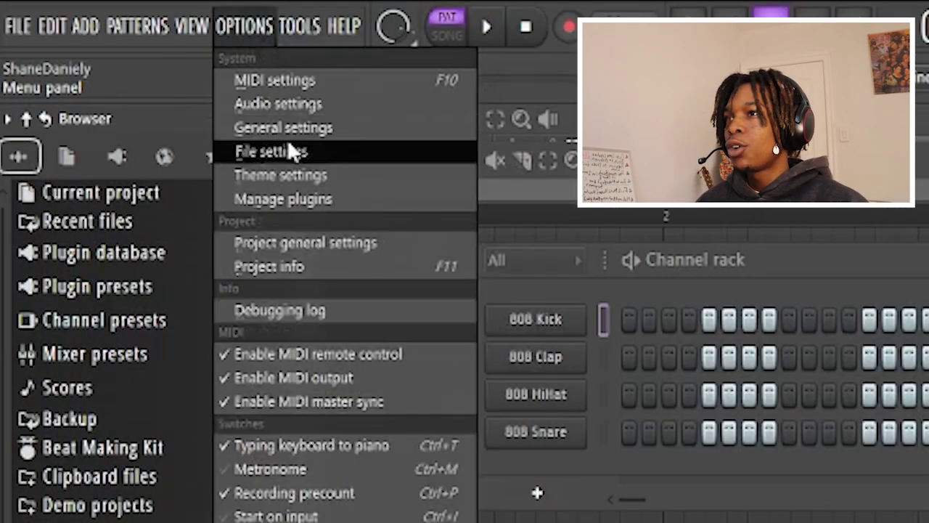
click(289, 151)
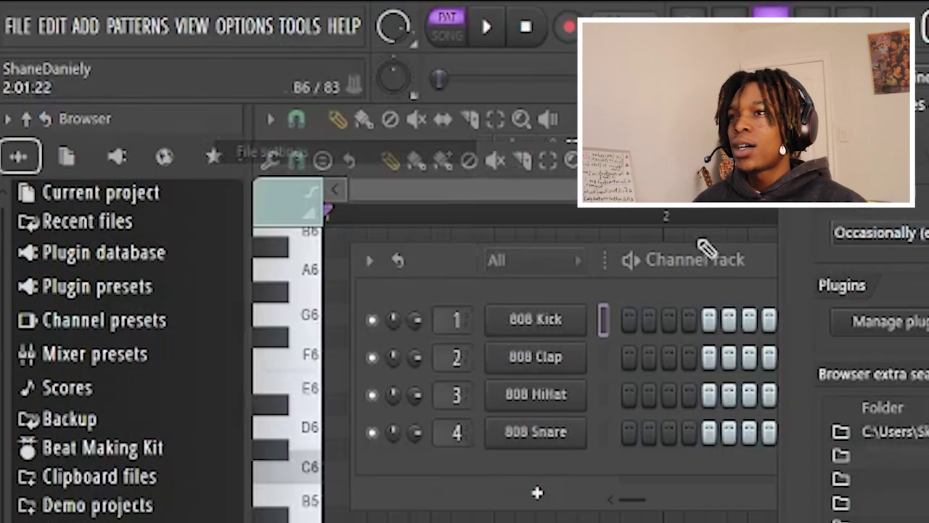
click(70, 220)
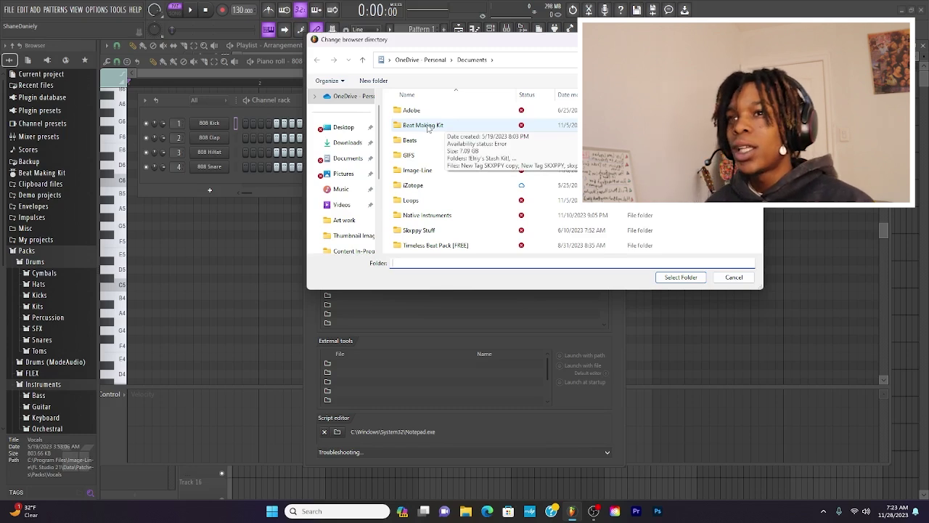
click(429, 125)
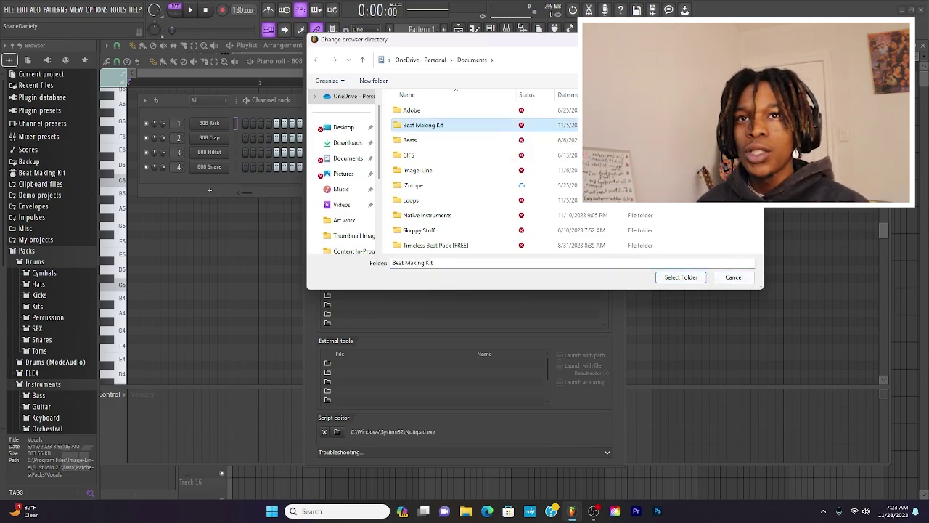
key(Return)
key(Escape)
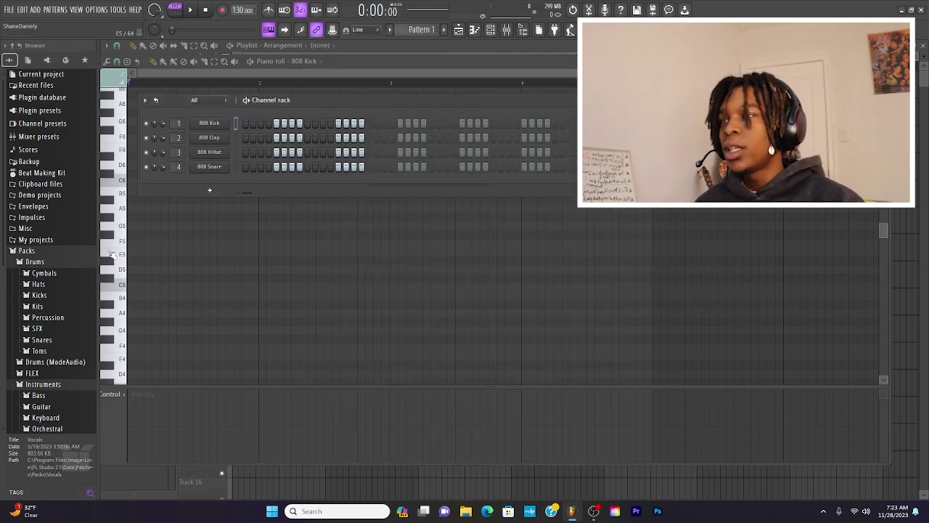
Replace the 808 HiHat channel with the 808 CH sample from Packs > Drums > Hats.
click(49, 296)
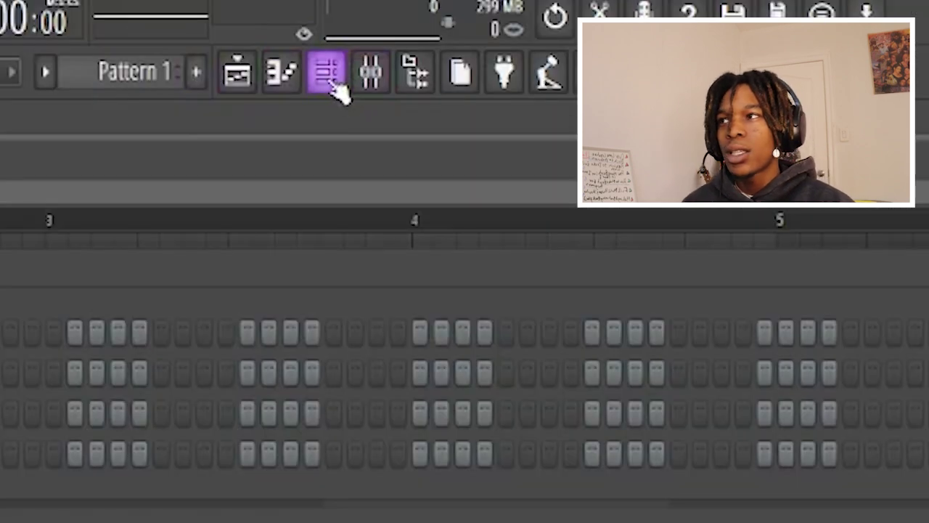
click(493, 34)
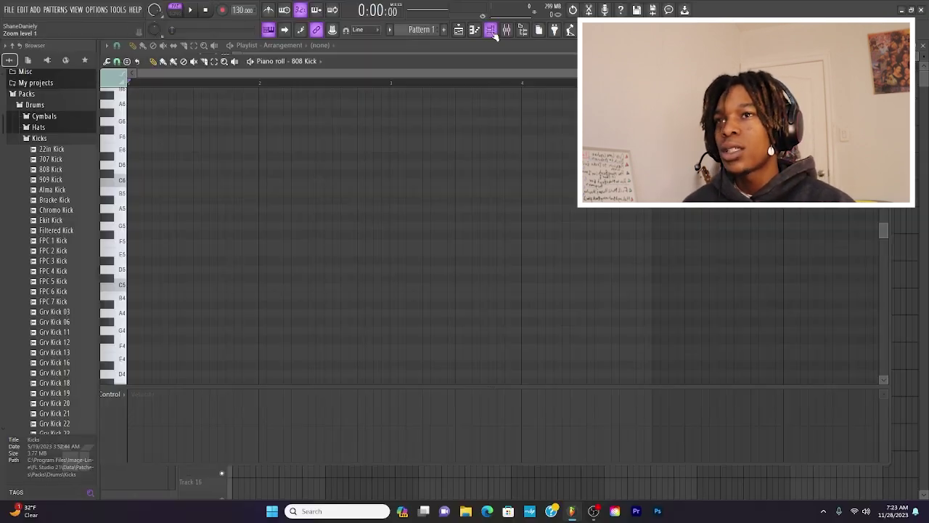
click(493, 34)
click(38, 127)
drag(57, 160, 194, 155)
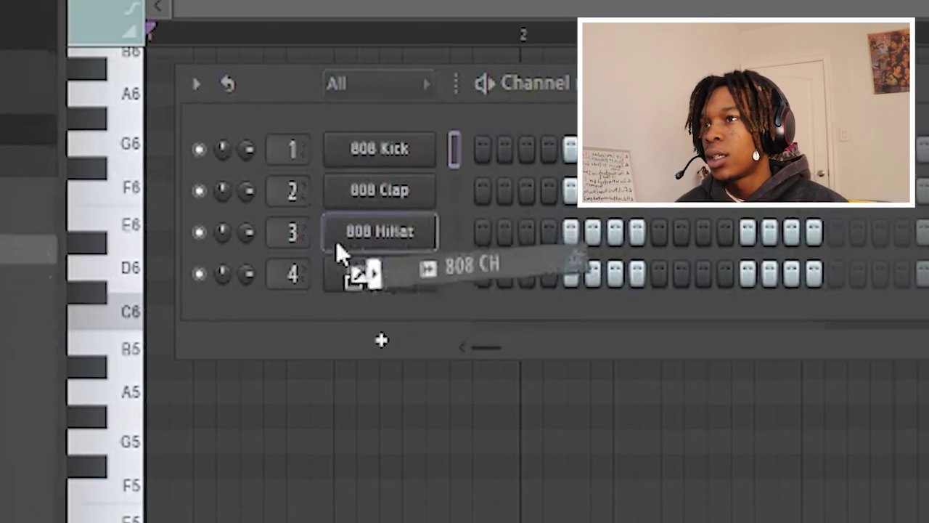
drag(336, 240, 395, 239)
Add Grv Snareclap 09 and Minimal Kick 16 as new channels and reposition the channel rack.
drag(396, 240, 395, 236)
drag(111, 494, 460, 178)
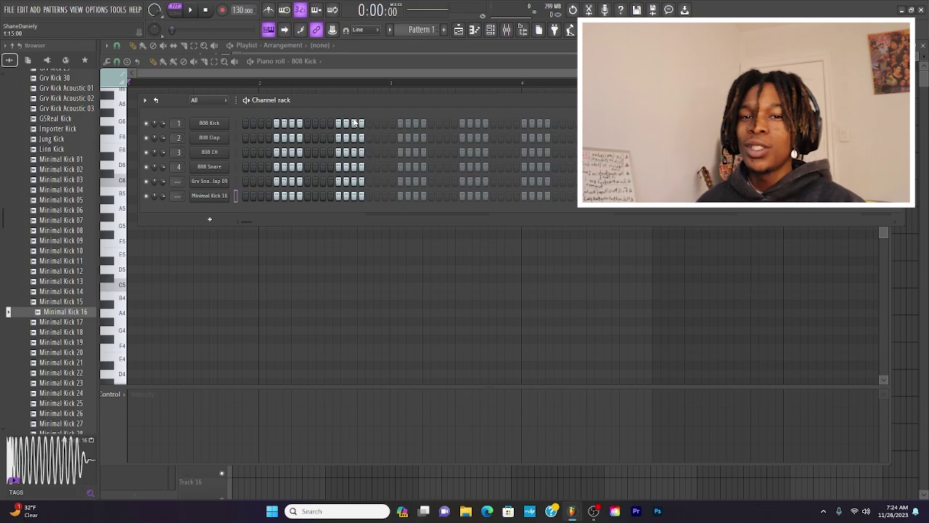
mouse_move(371, 106)
mouse_down()
mouse_move(374, 124)
mouse_move(375, 113)
mouse_up()
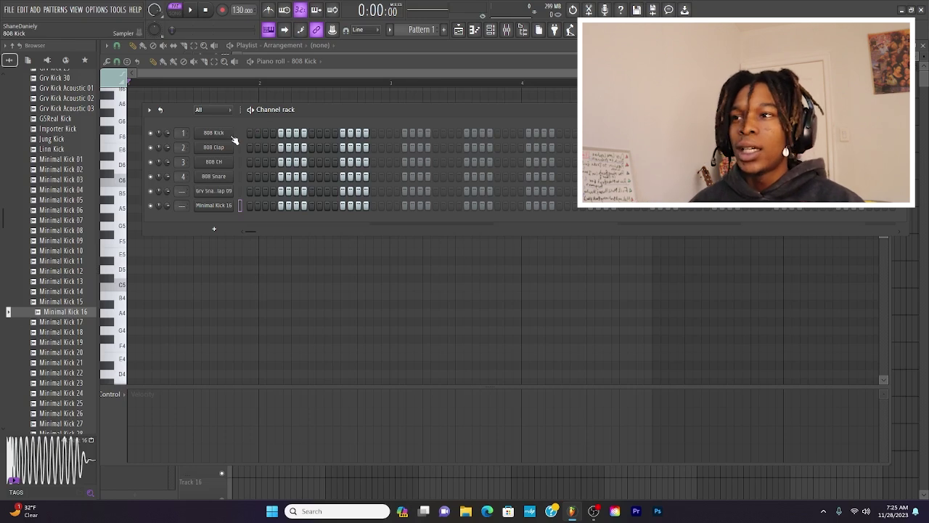
drag(418, 111, 418, 119)
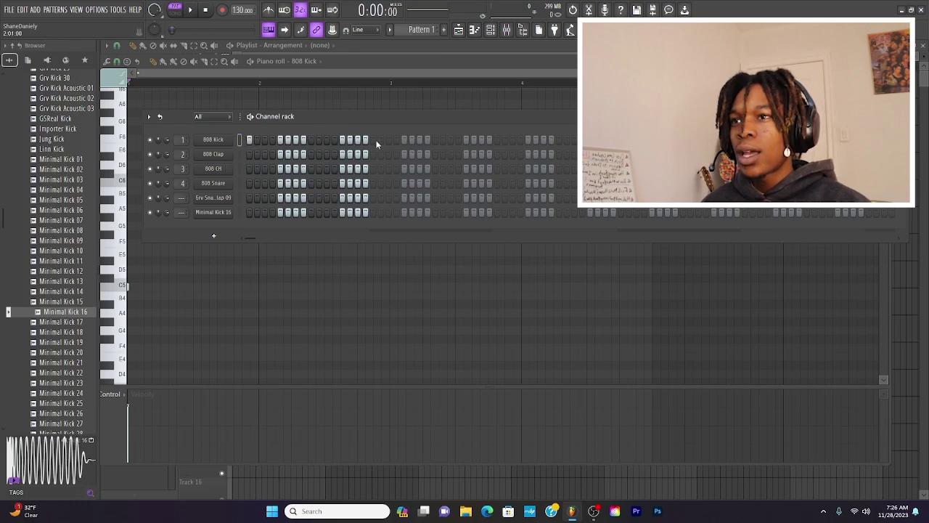
Remove one 808 Kick step and leave two Grv Snare hits, the first on step 9.
click(372, 139)
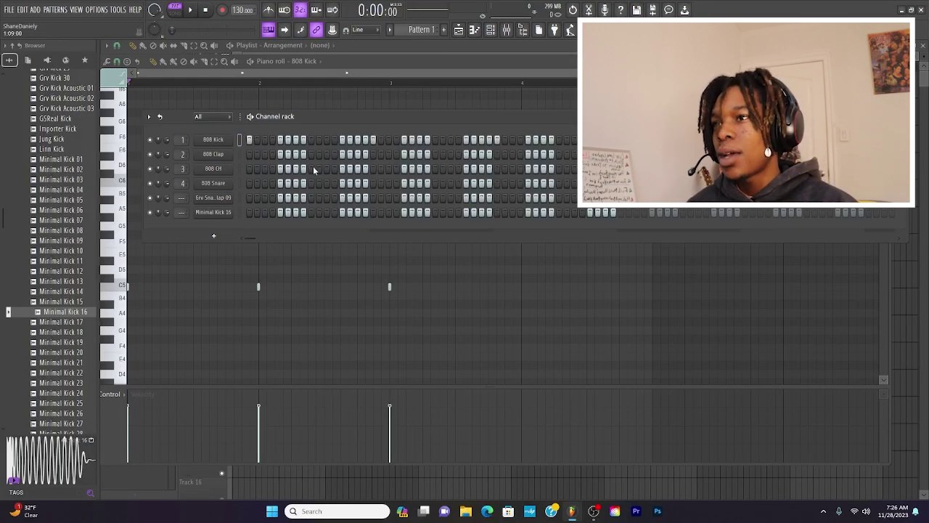
click(373, 139)
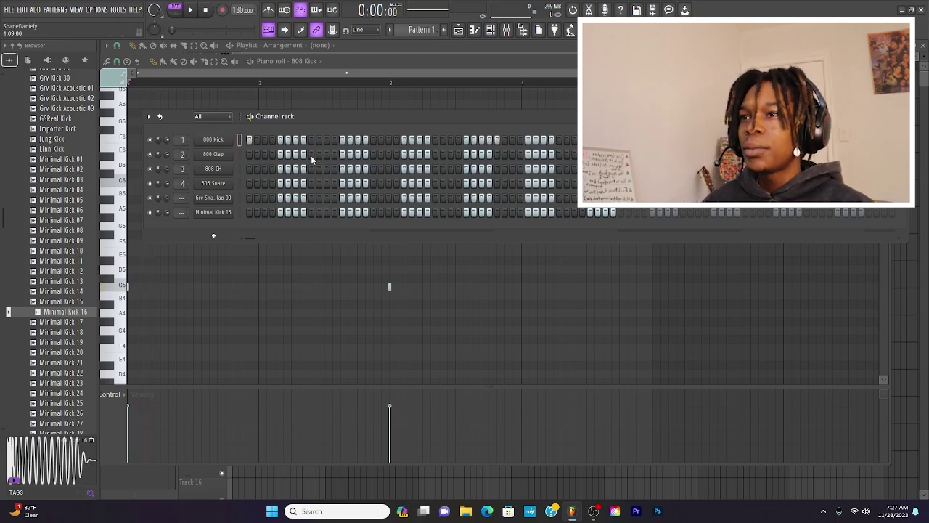
click(310, 197)
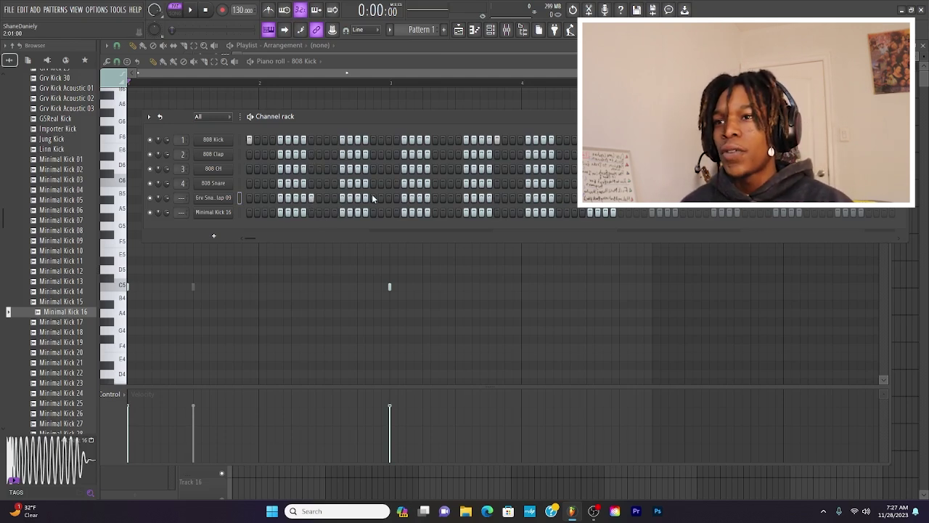
click(435, 202)
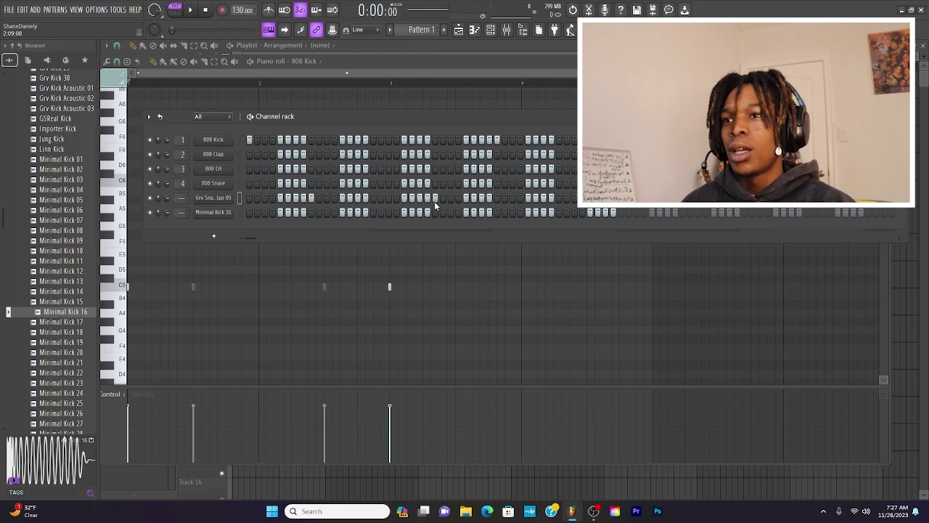
click(498, 198)
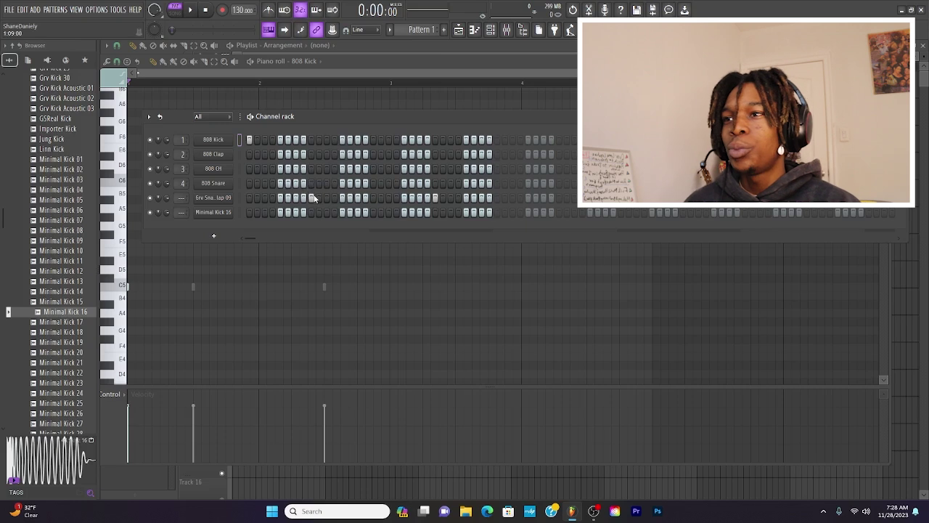
Fill the 808 CH row with a hit every 4 steps and add an 808 Kick on step one.
right_click(218, 172)
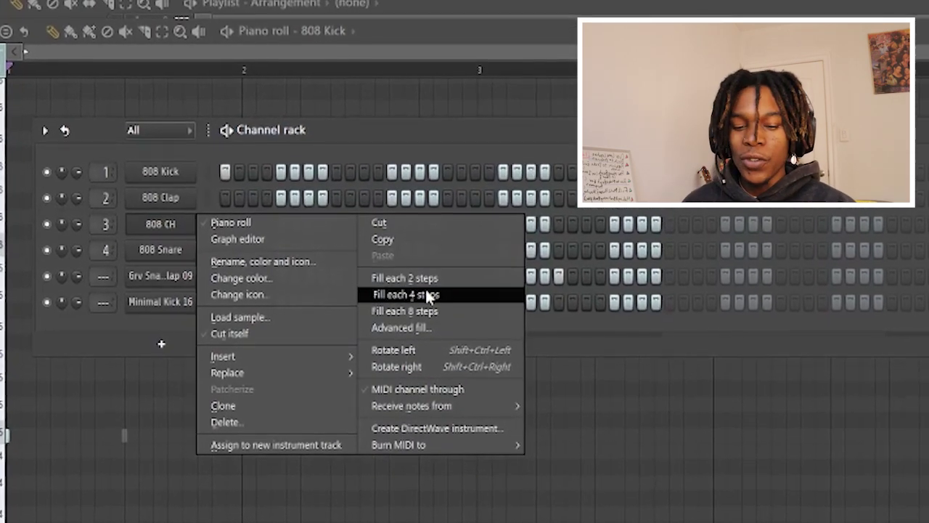
click(437, 294)
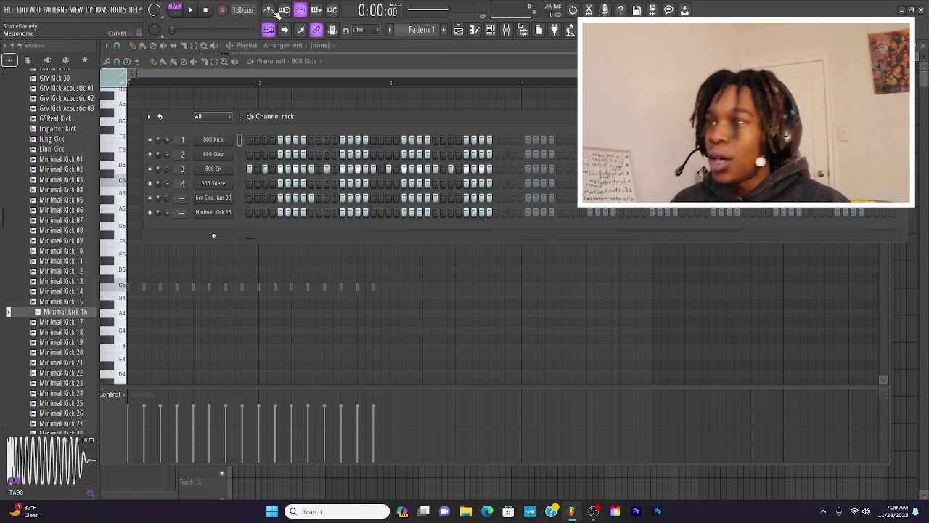
click(249, 141)
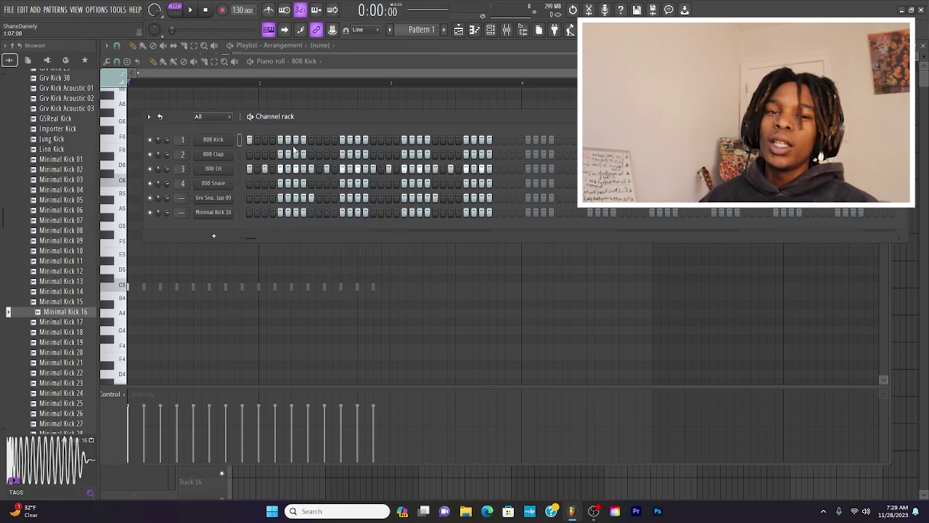
Play the loop while placing more 808 Kick hits across the pattern.
key(space)
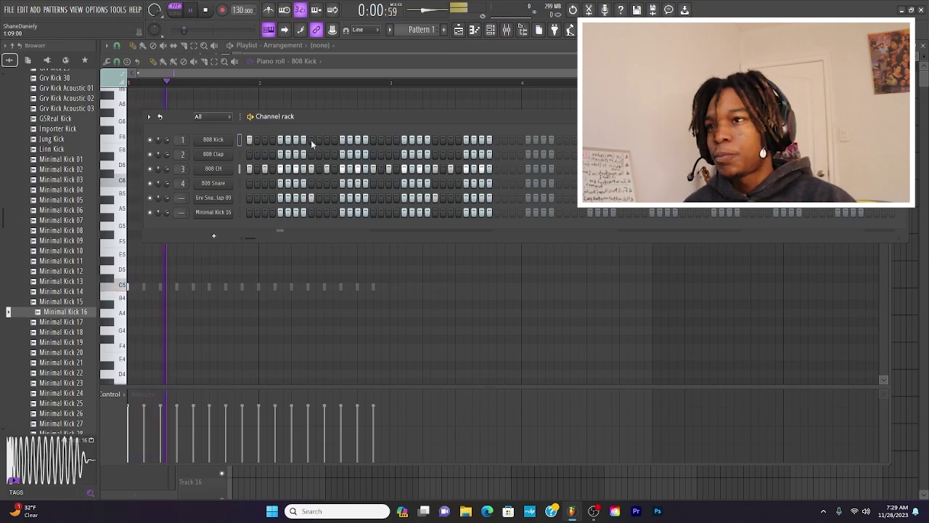
click(326, 141)
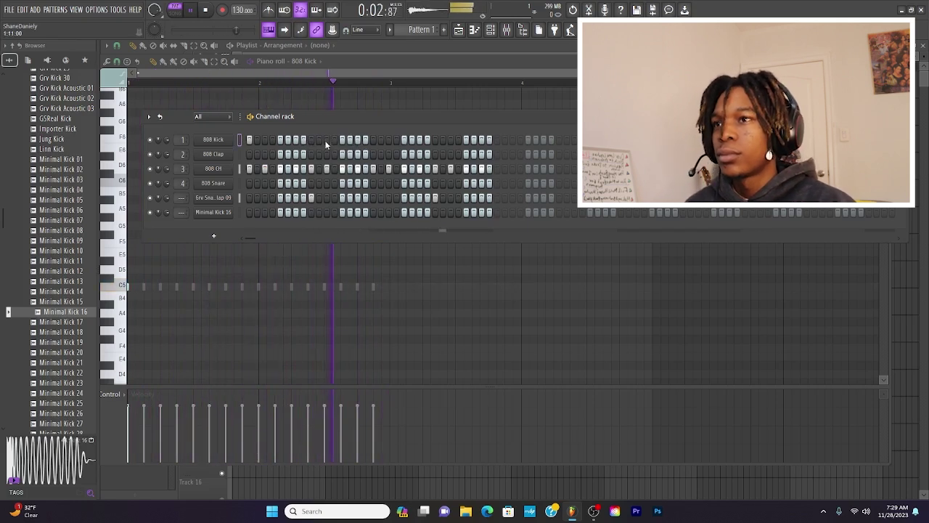
click(342, 141)
click(293, 141)
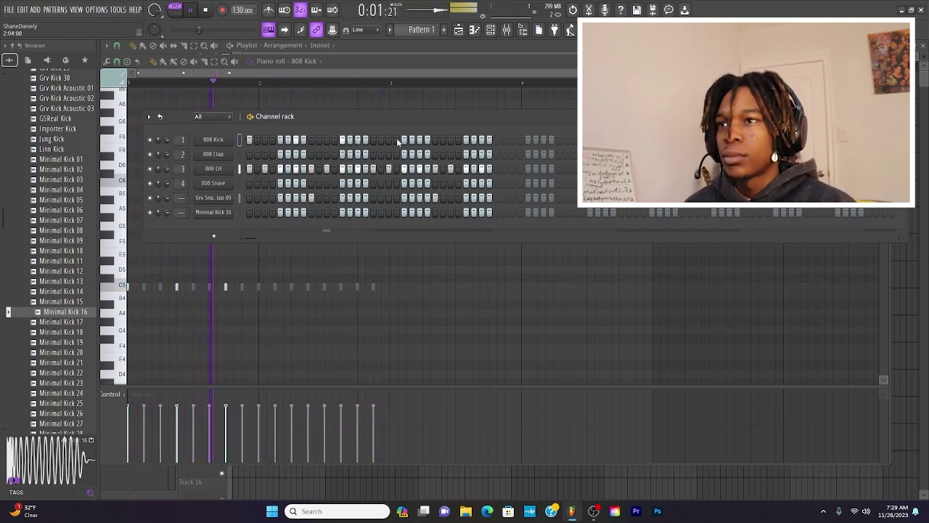
click(421, 141)
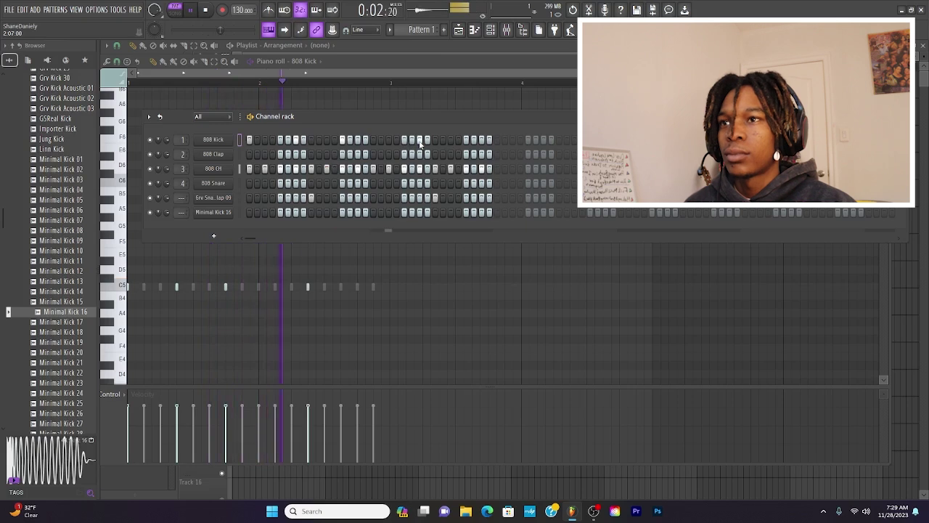
click(473, 141)
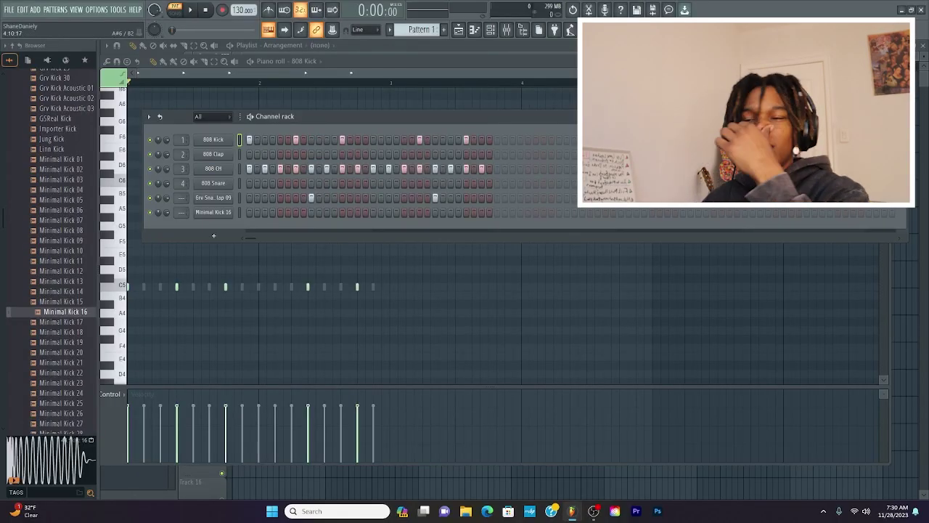
Reopen the channel rack over the playlist, add two more 808 Kick hits, and play the beat.
click(458, 29)
click(492, 31)
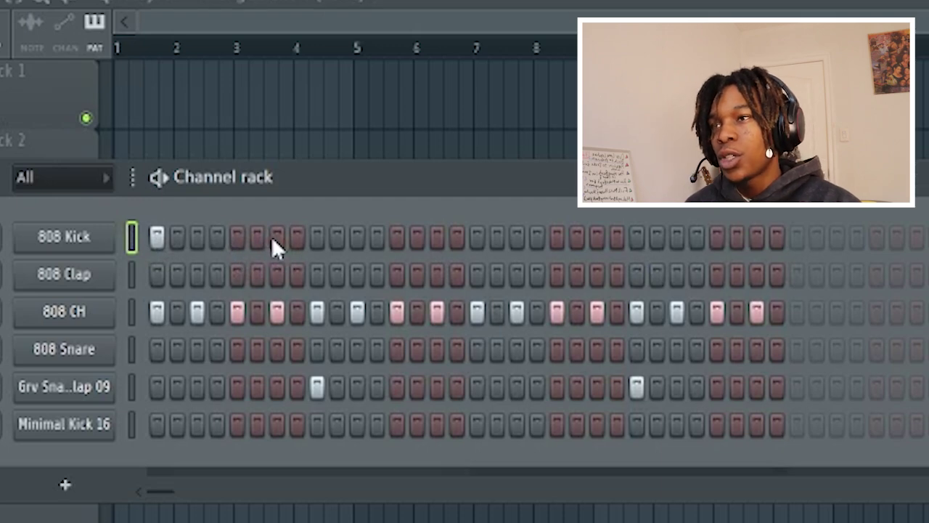
click(396, 236)
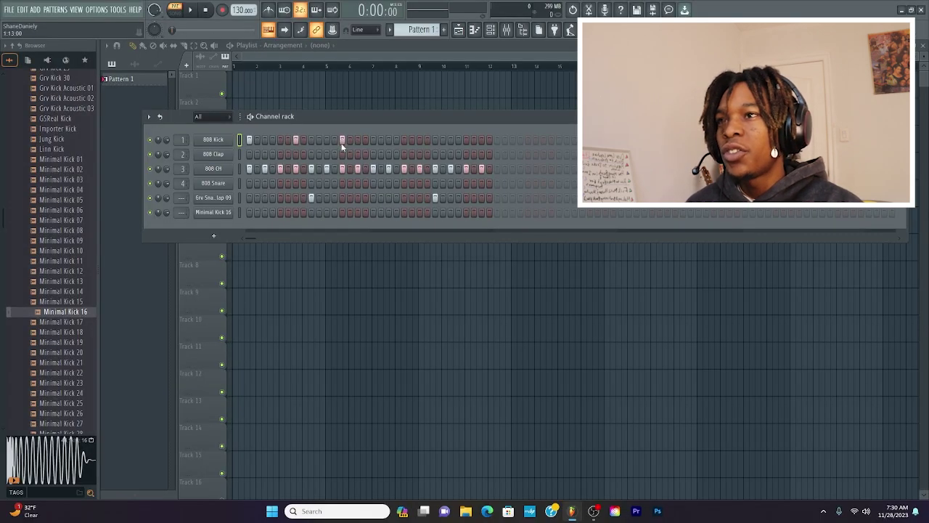
click(418, 139)
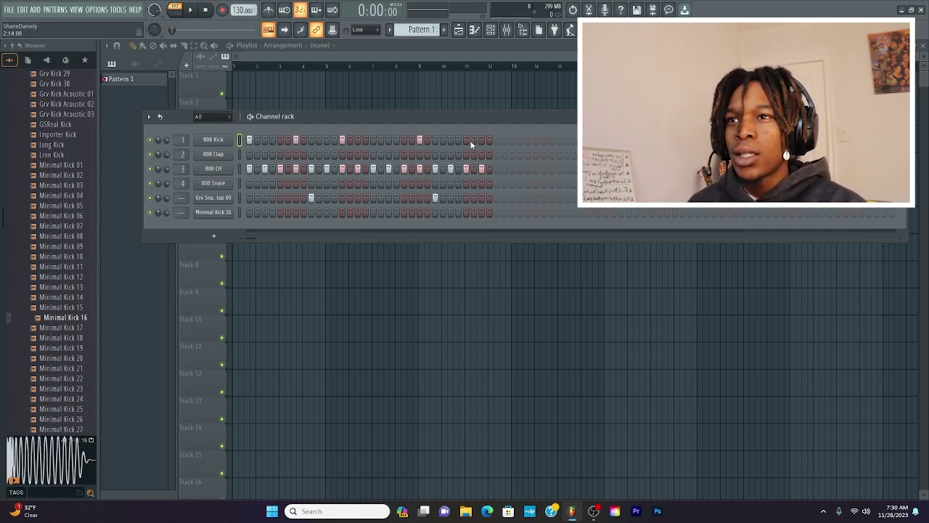
key(space)
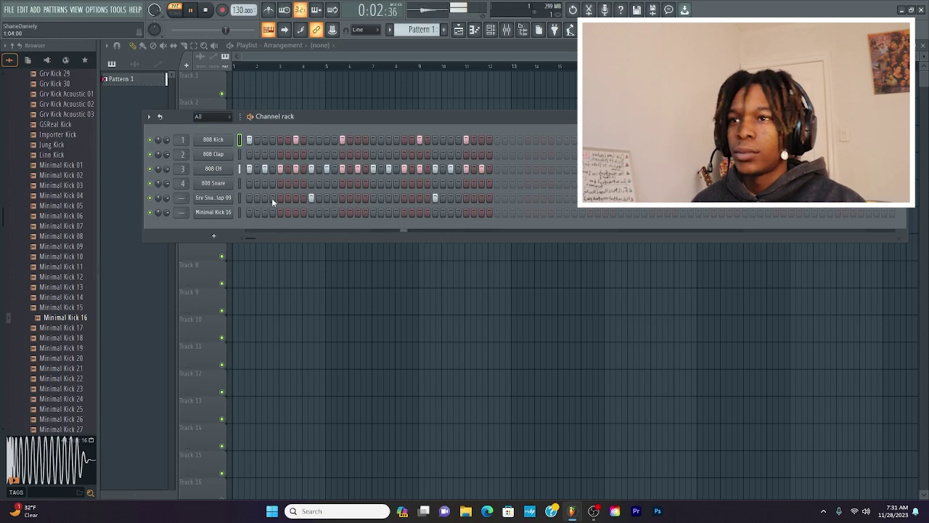
key(space)
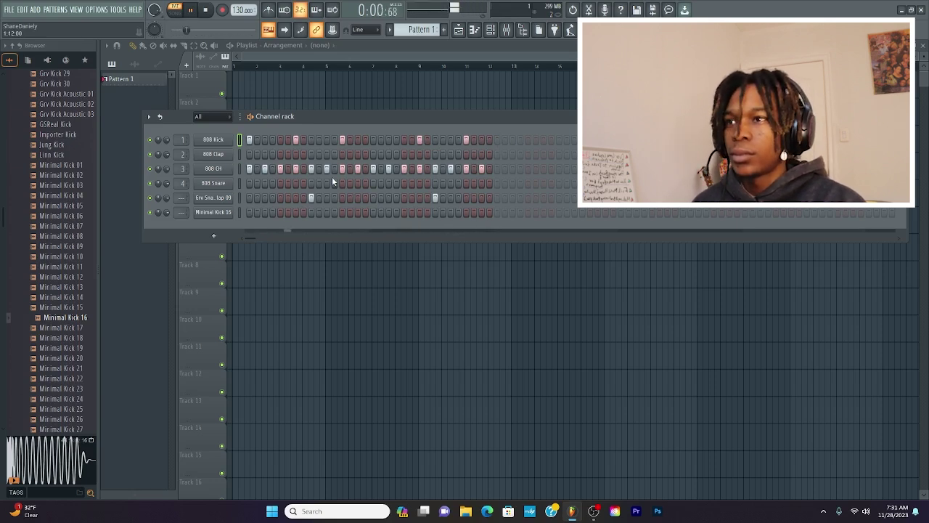
Add an extra 808 CH step and a short, slightly delayed C5 hi-hat note in the piano roll.
click(289, 170)
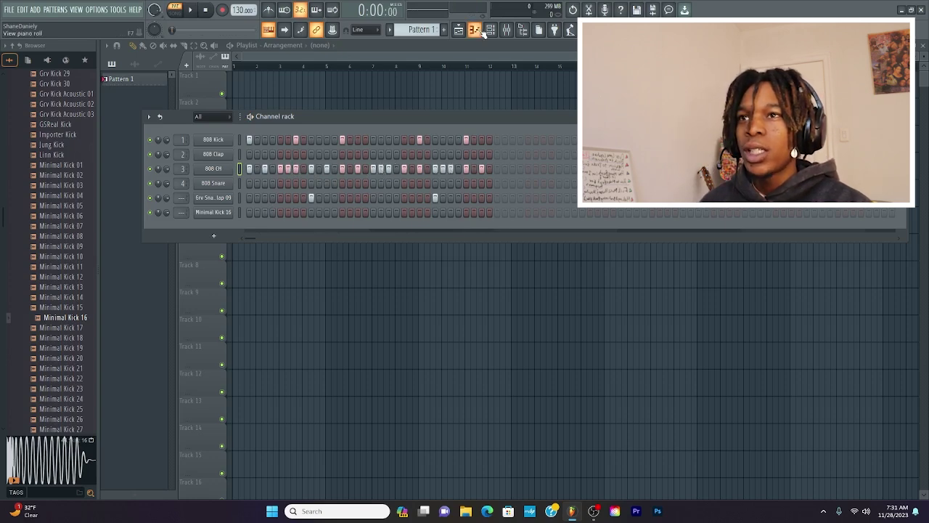
key(F7)
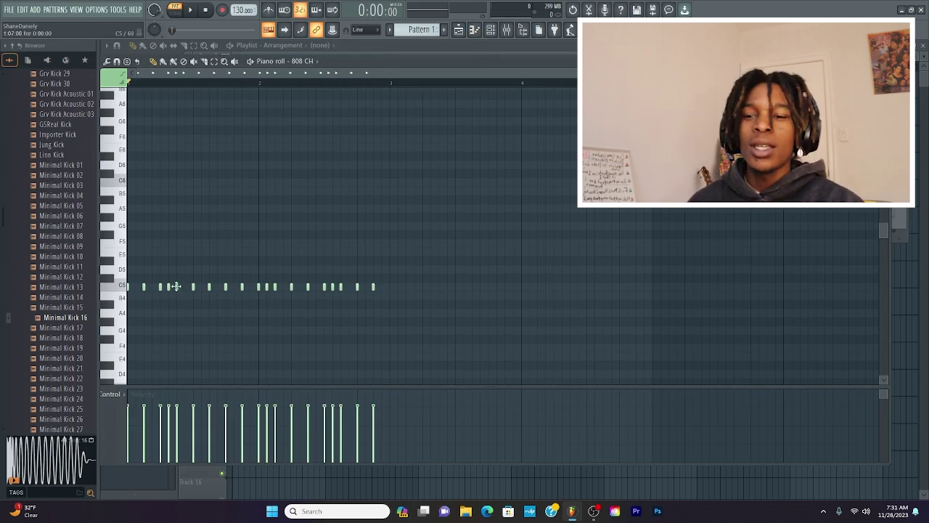
key(space)
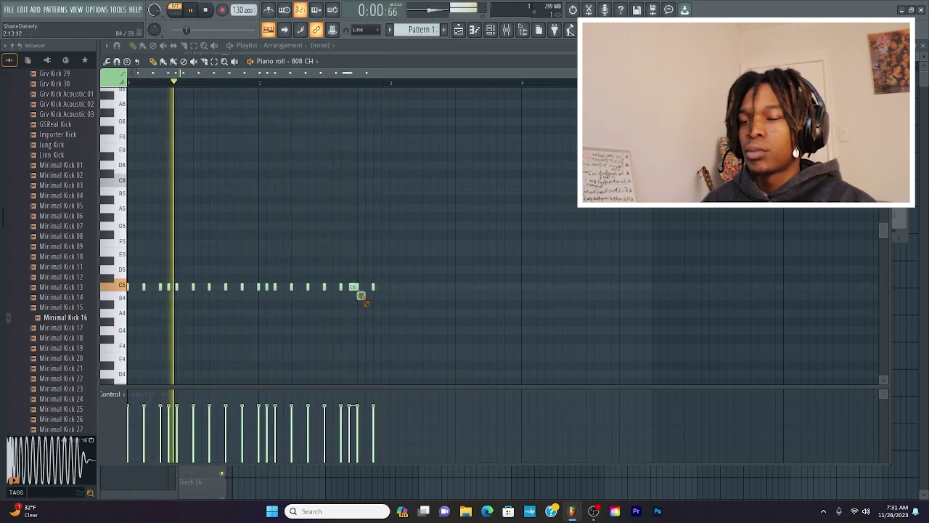
click(363, 287)
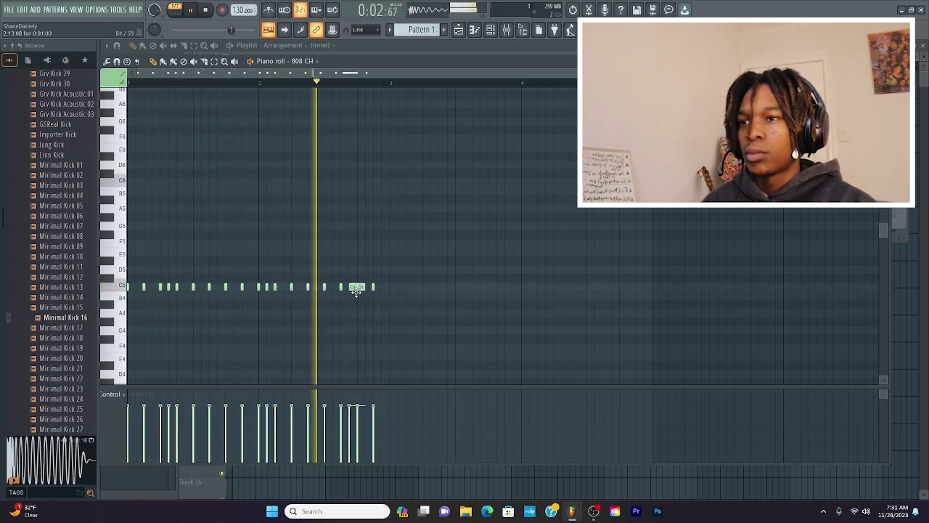
drag(358, 289, 367, 290)
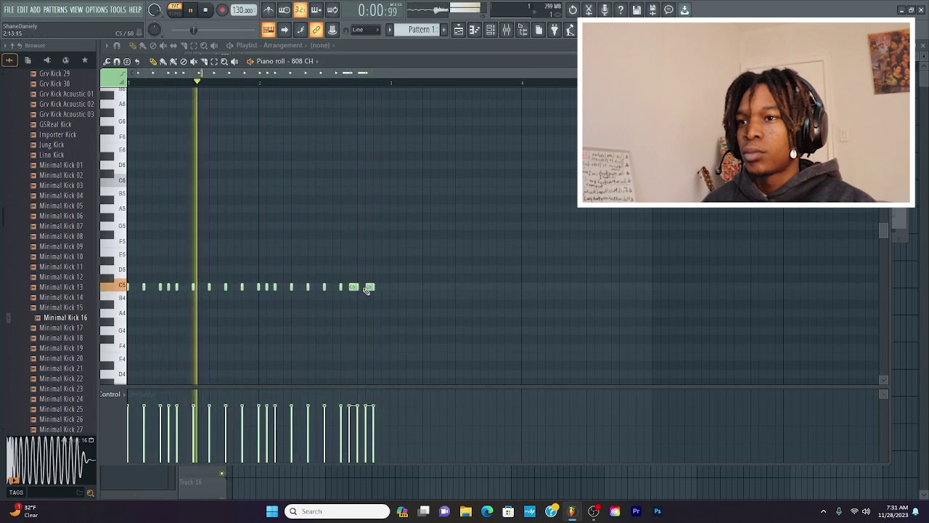
click(458, 34)
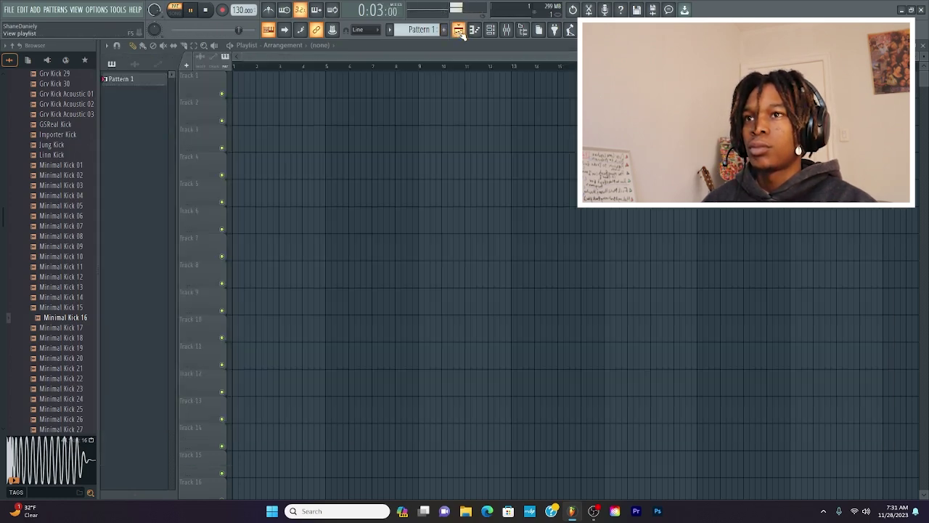
Stop playback and toggle 808 Snare steps in the channel rack until two snare hits remain.
key(F6)
key(space)
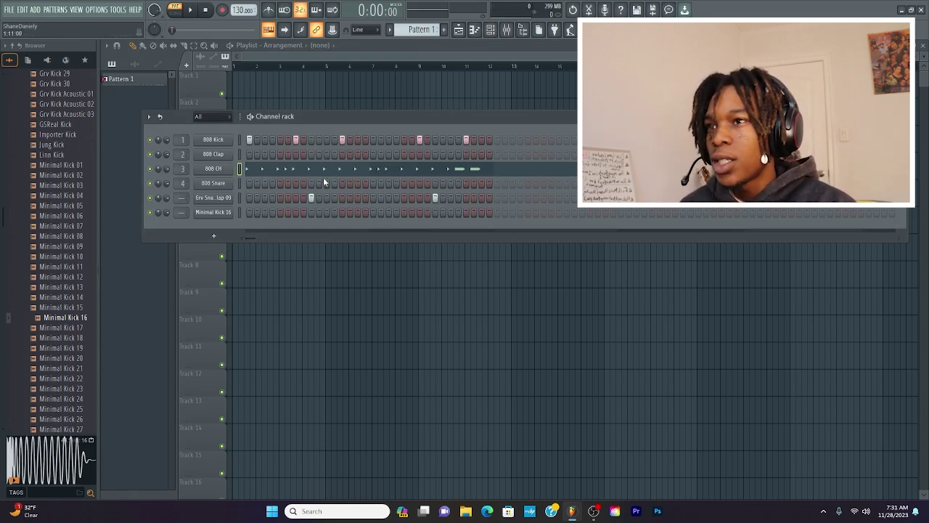
click(357, 183)
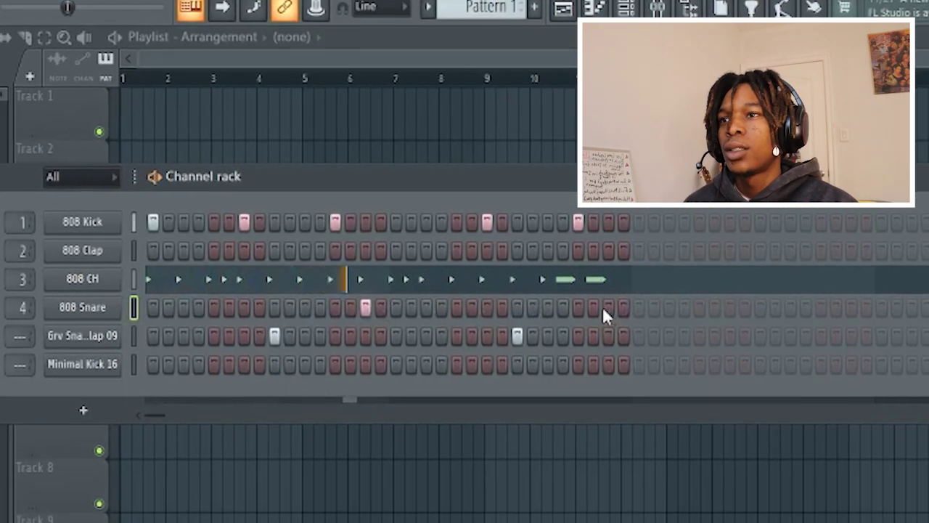
click(620, 311)
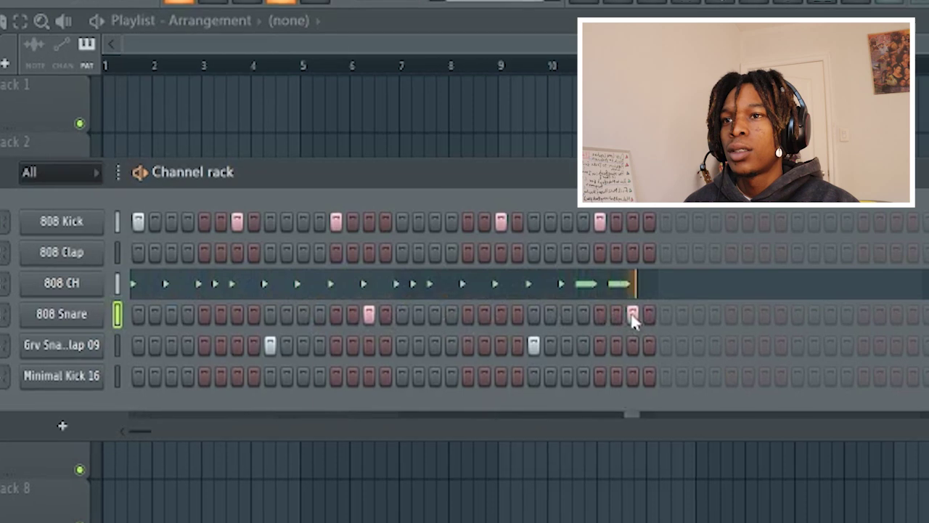
click(620, 311)
click(557, 311)
click(576, 319)
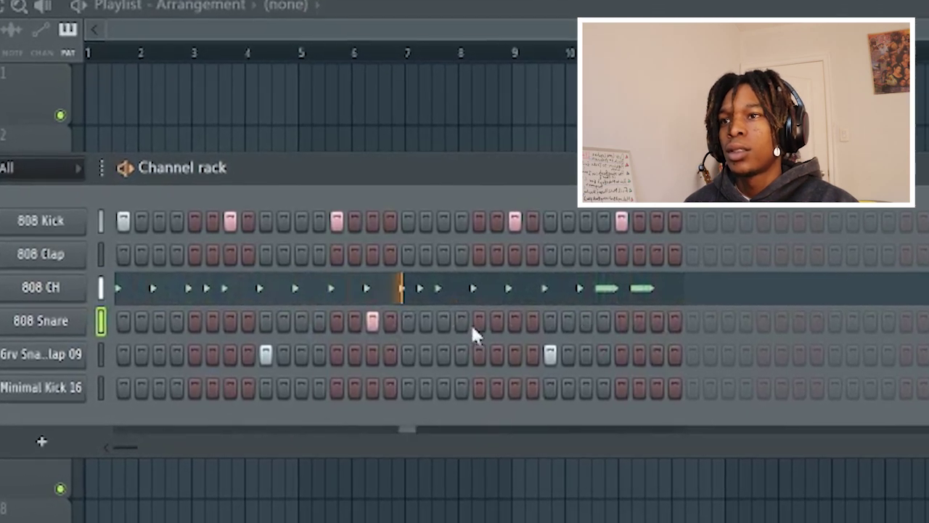
click(422, 318)
click(439, 317)
click(428, 324)
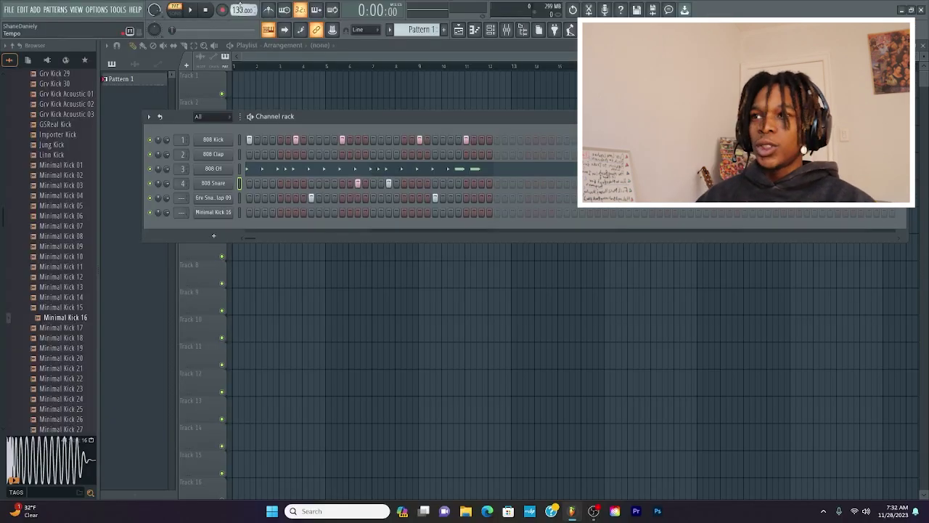
drag(240, 6, 240, 15)
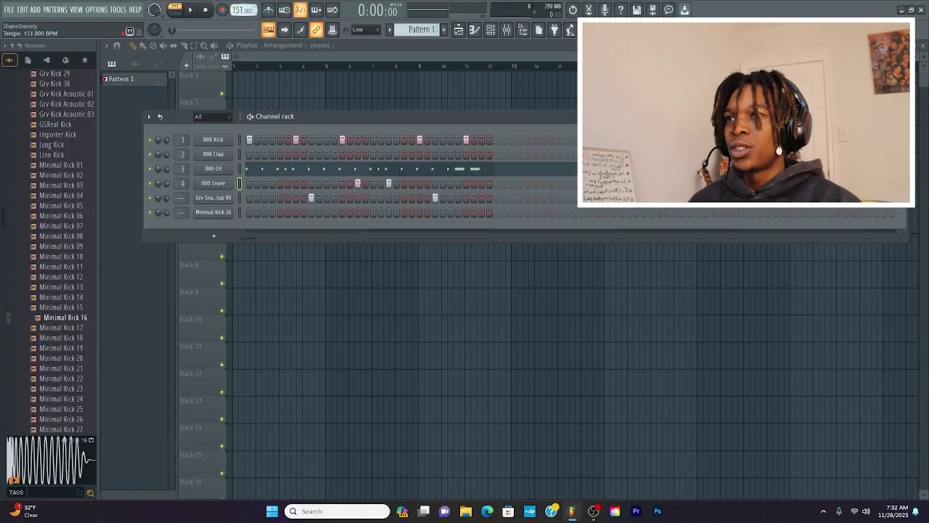
key(space)
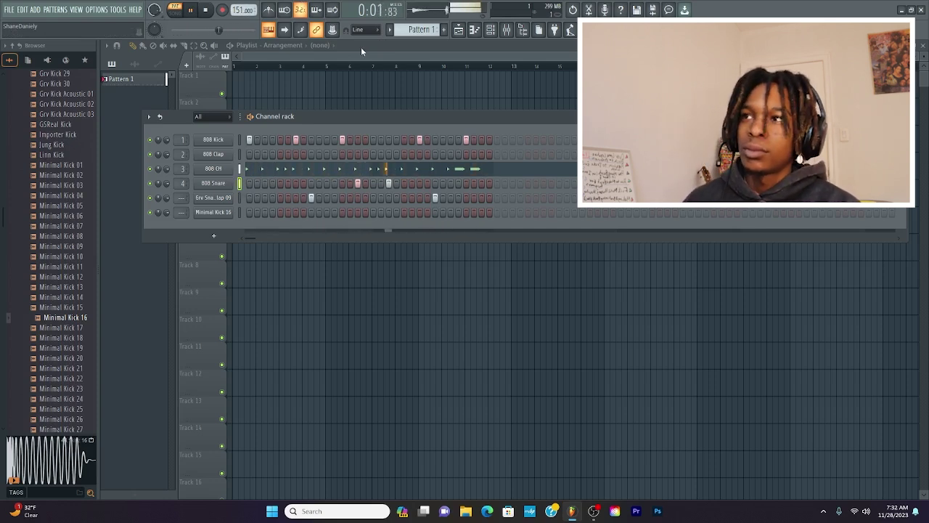
key(space)
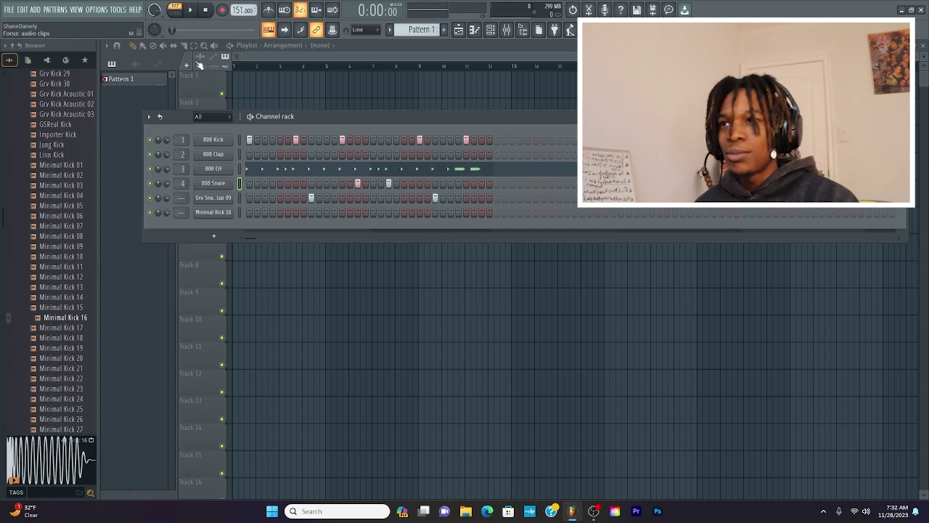
drag(243, 10, 242, 43)
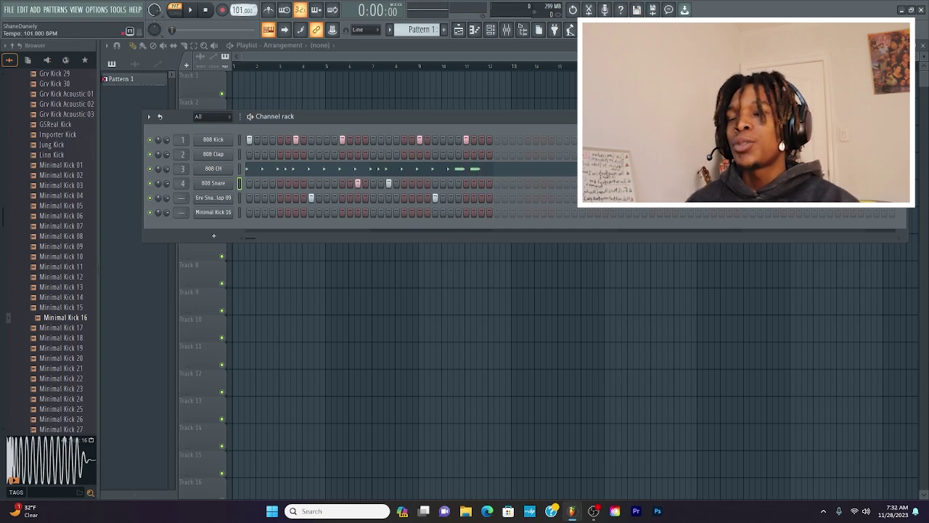
drag(242, 10, 240, 8)
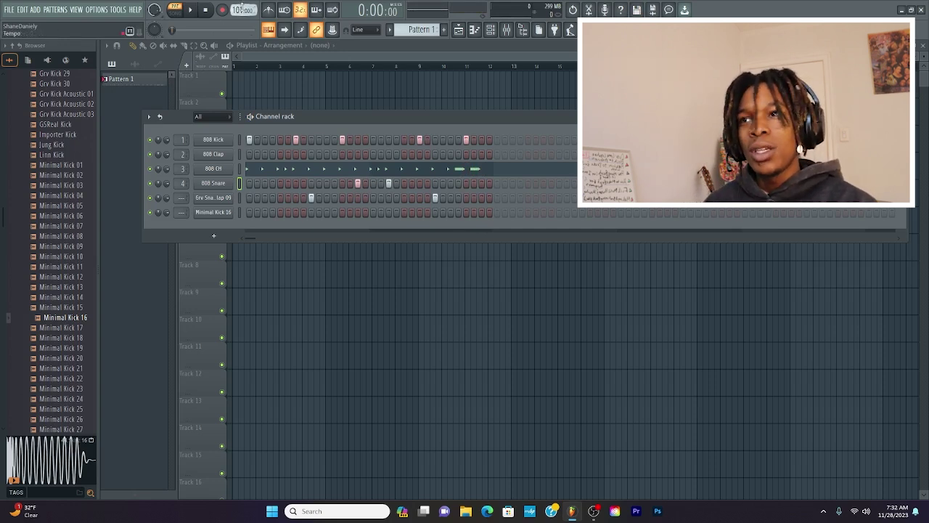
key(space)
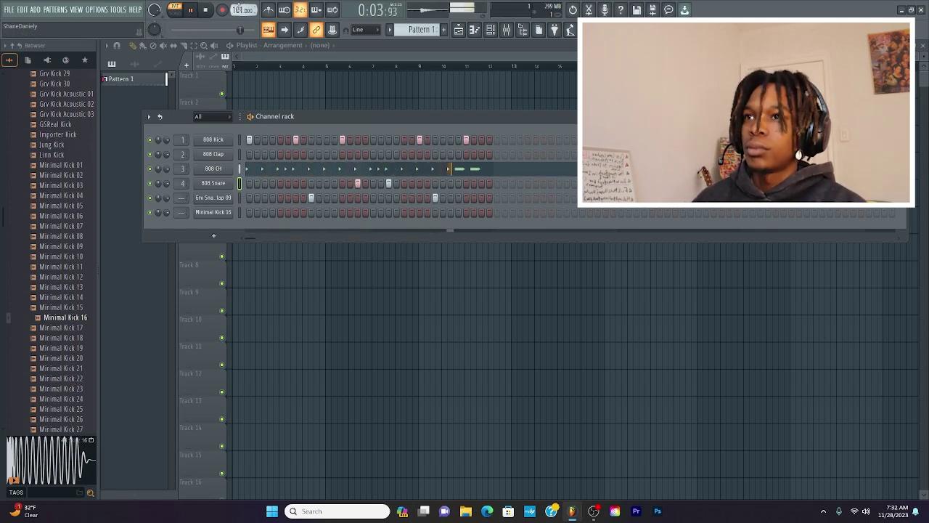
drag(243, 9, 242, 7)
key(space)
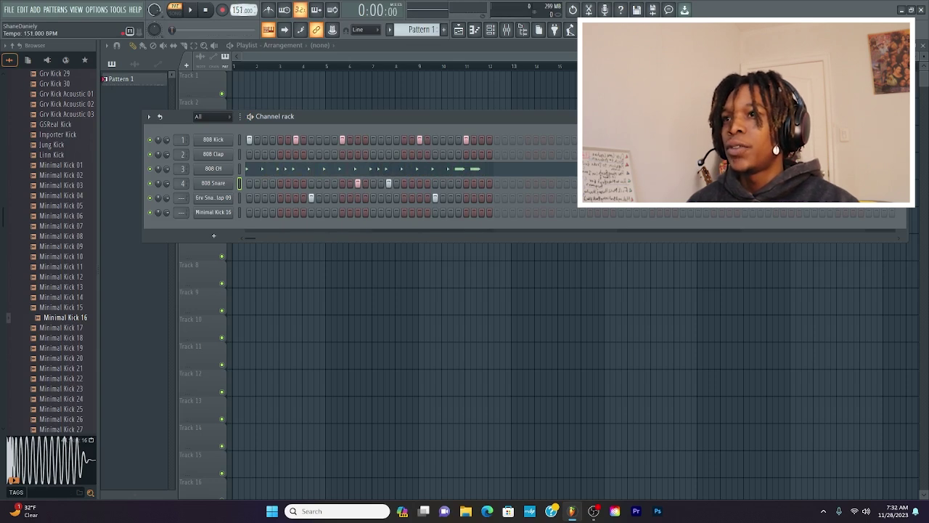
key(space)
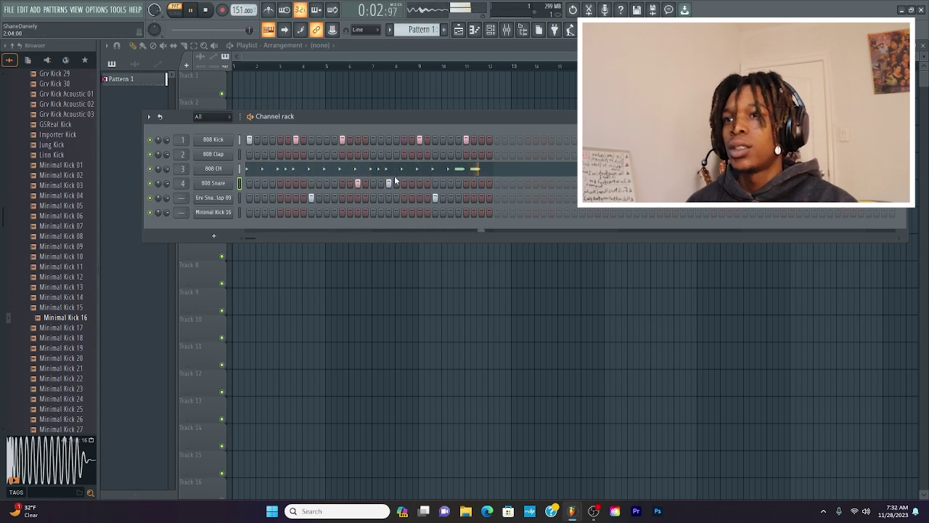
key(space)
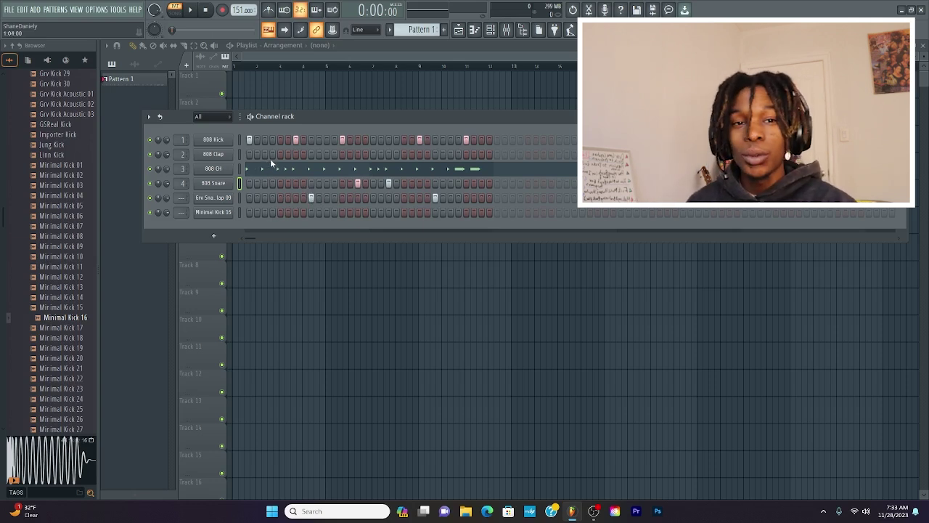
Browse the generator plugins (Misc, Drum, Sampler, Synth classic) and drag FLEX into the channel rack.
click(9, 59)
click(49, 96)
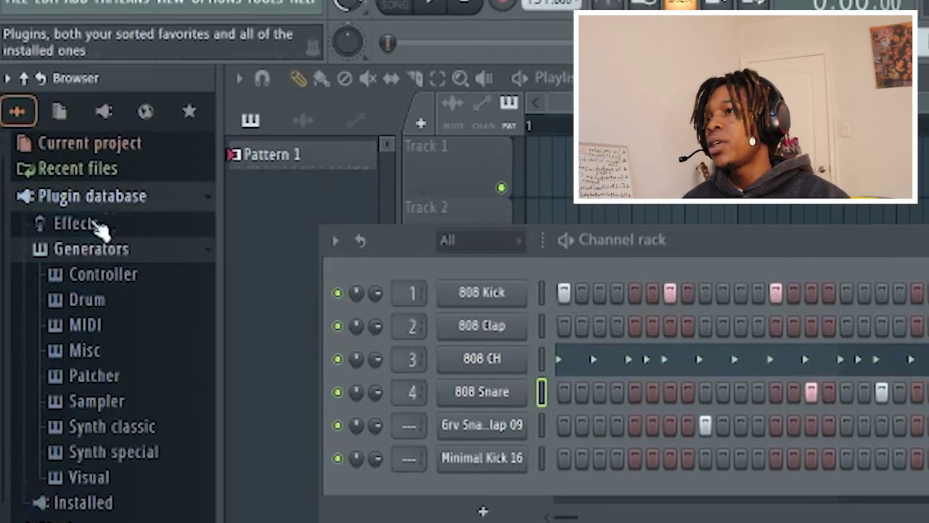
click(160, 352)
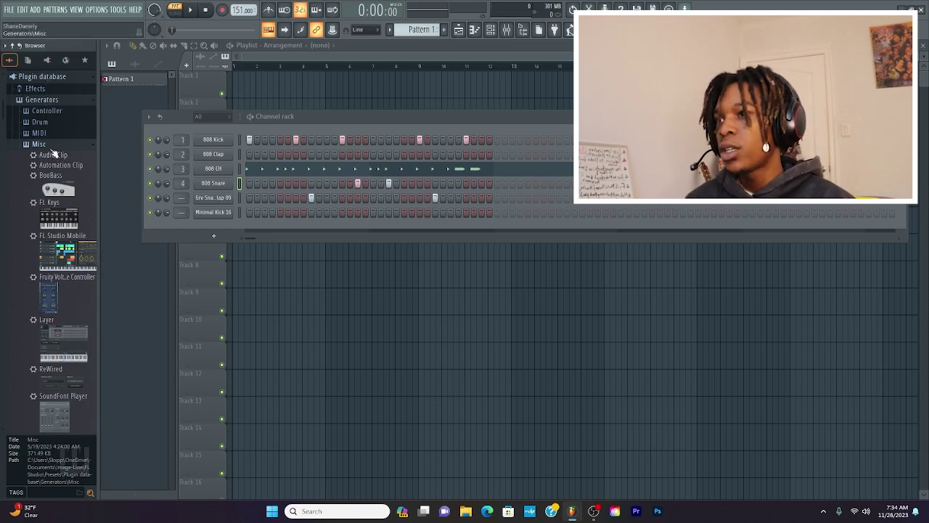
scroll(45, 211, down, 5)
scroll(45, 214, up, 3)
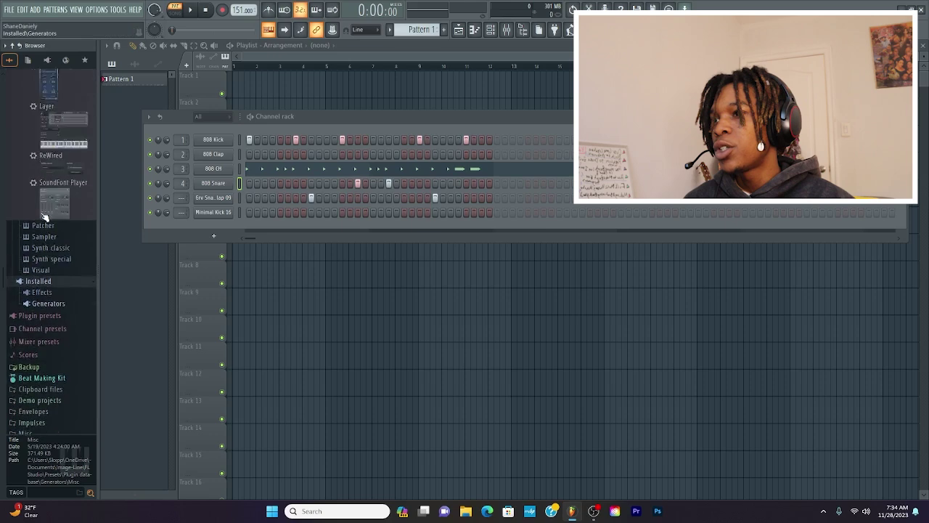
scroll(46, 185, up, 3)
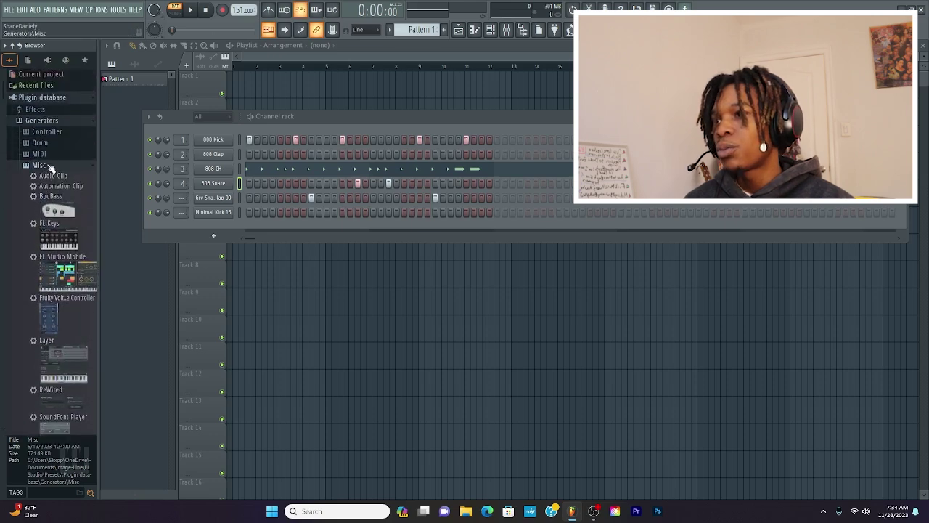
click(45, 166)
click(134, 209)
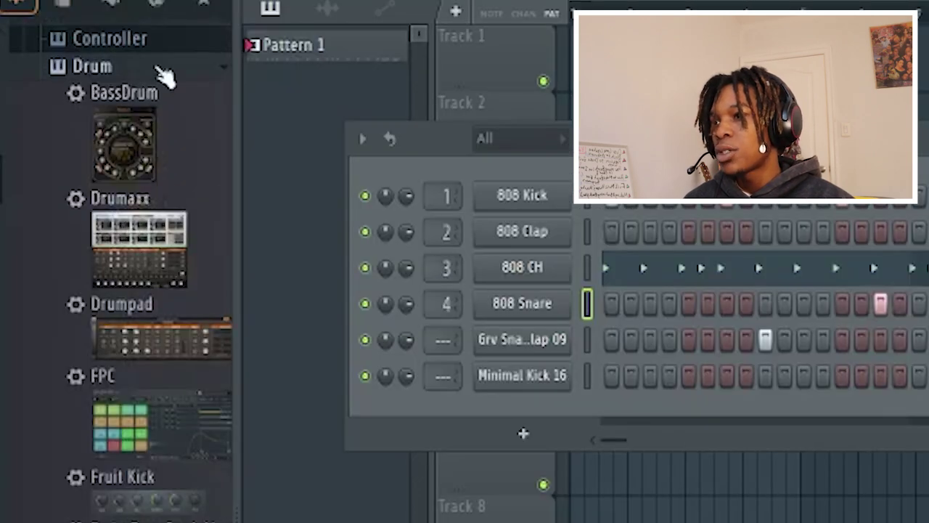
click(160, 71)
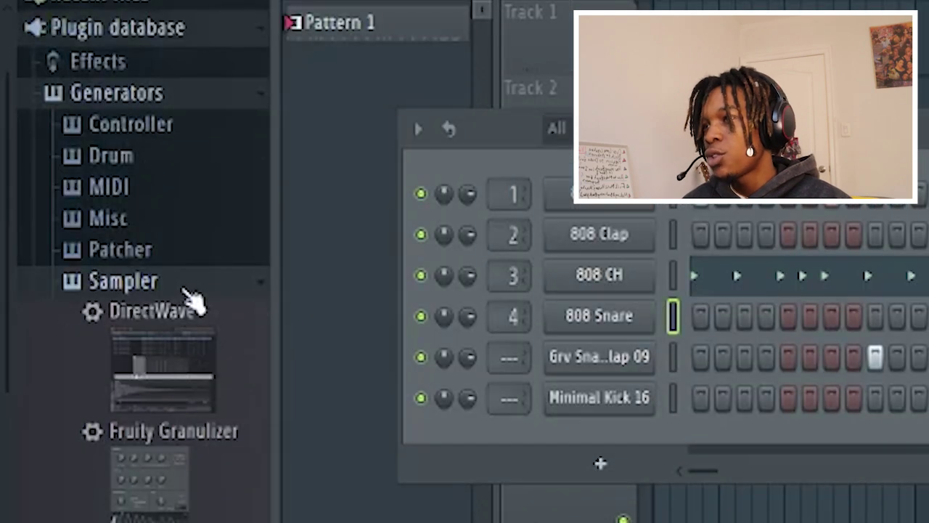
click(185, 289)
click(182, 348)
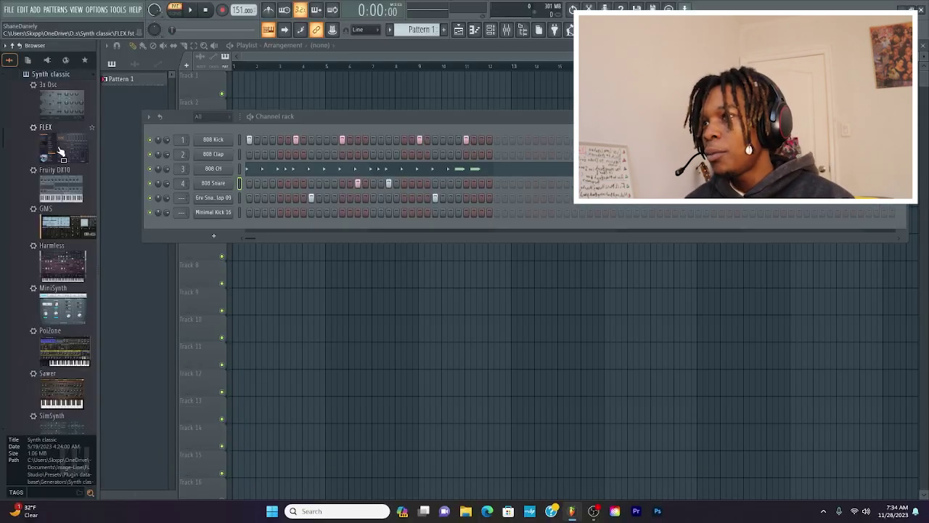
drag(61, 150, 214, 224)
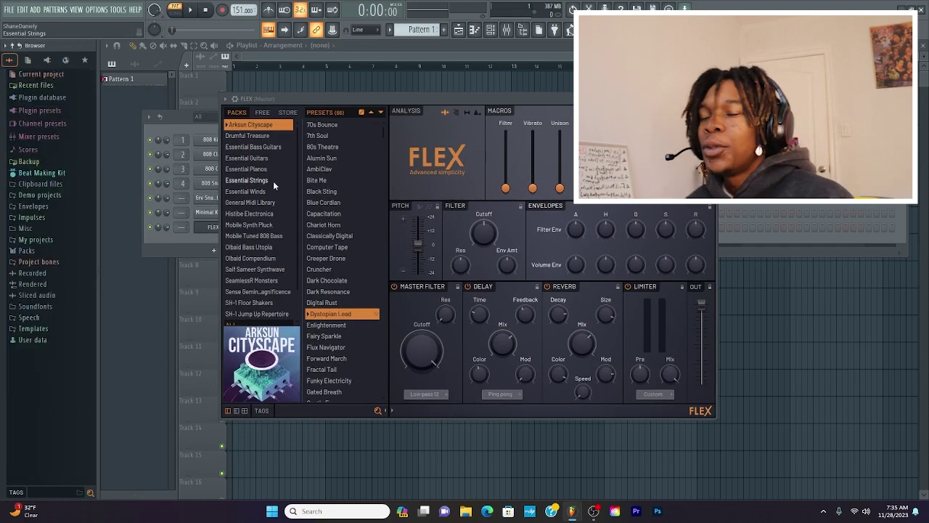
Create Pattern 2 with F4 and load FLEX's Essential Guitars preset Dark Star Accoustic.
key(F4)
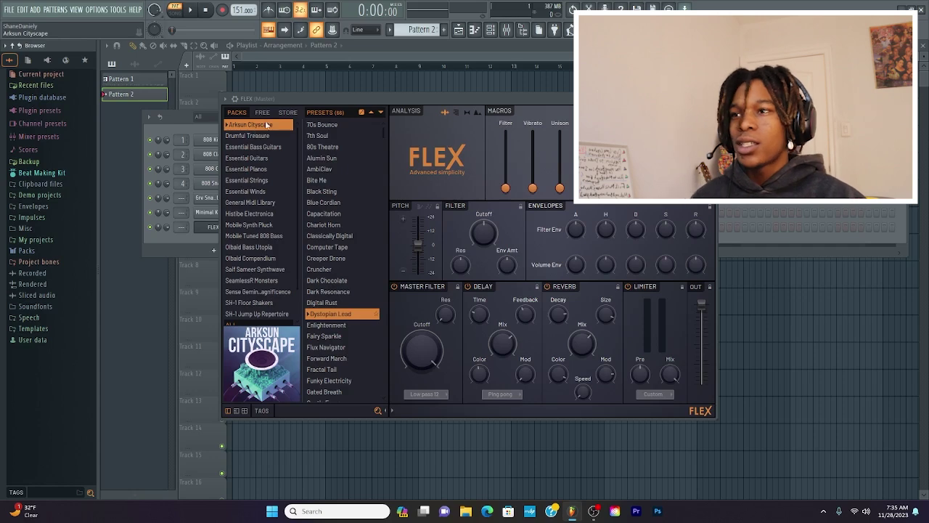
click(268, 158)
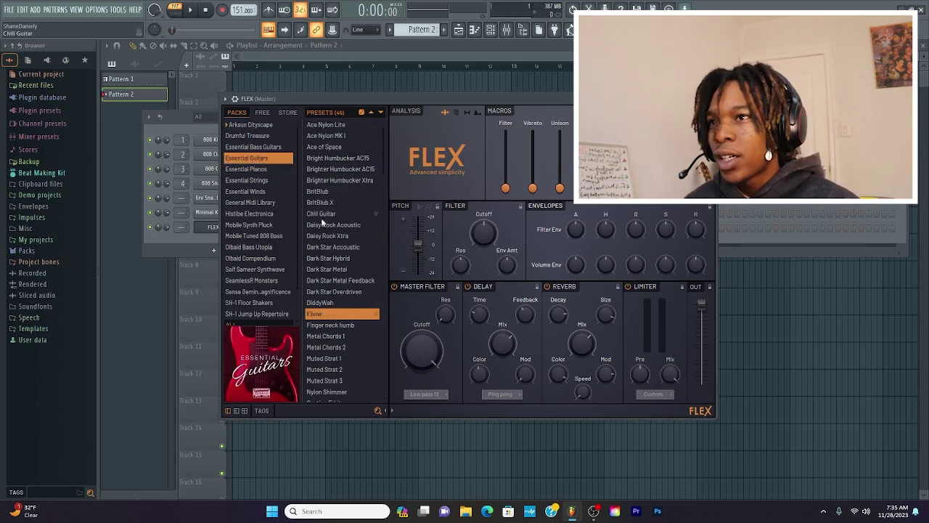
scroll(345, 260, down, 7)
scroll(341, 284, up, 6)
click(334, 251)
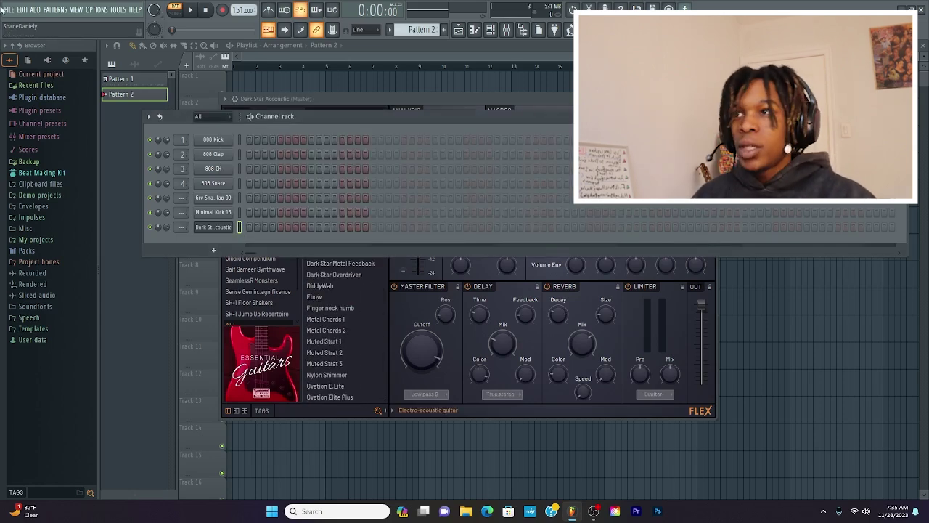
click(100, 10)
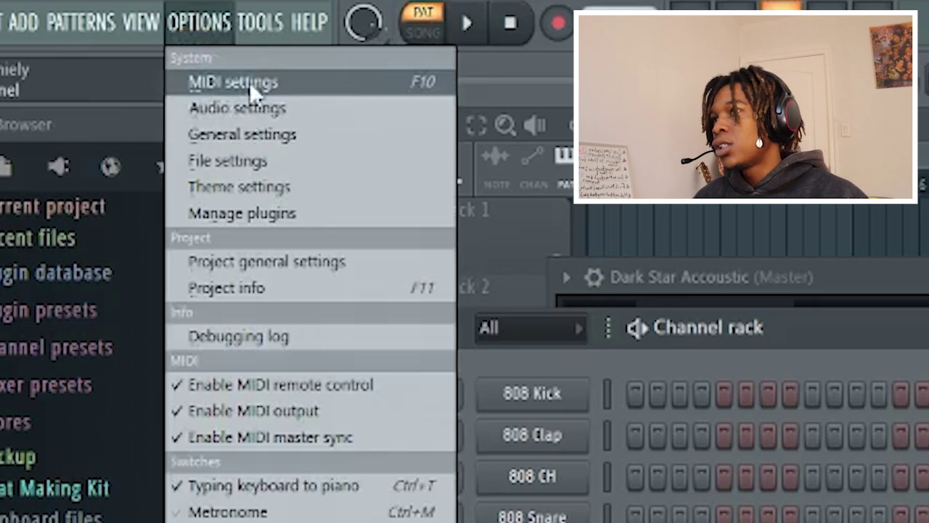
click(250, 81)
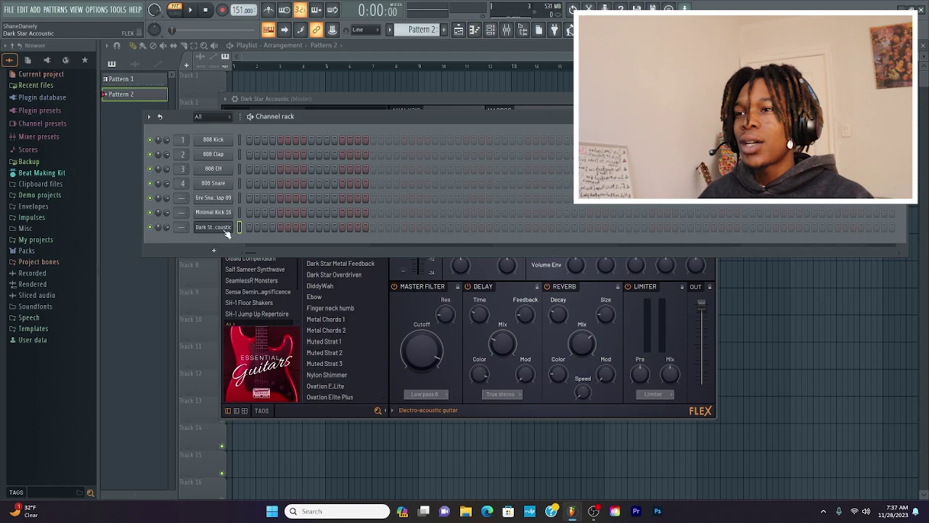
Open the guitar channel's piano roll and choose a Minor chord for the Stamp tool.
key(F7)
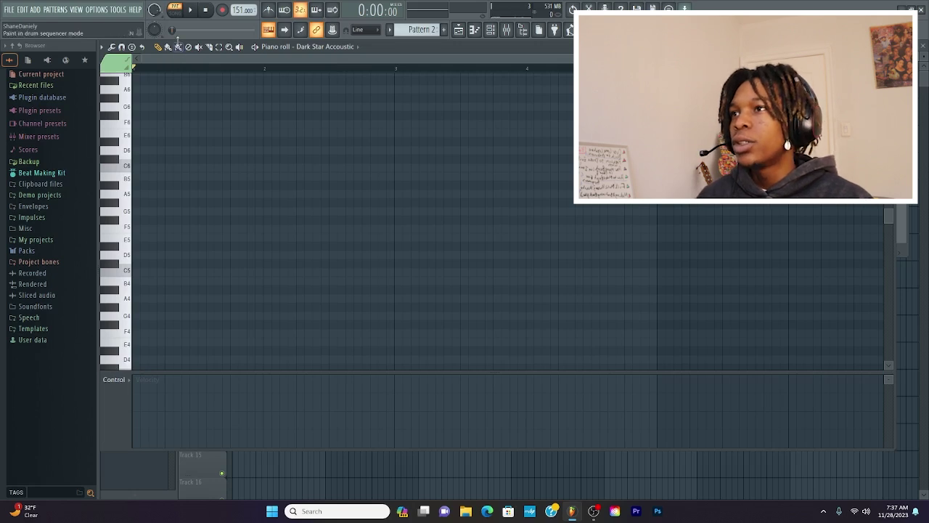
click(132, 46)
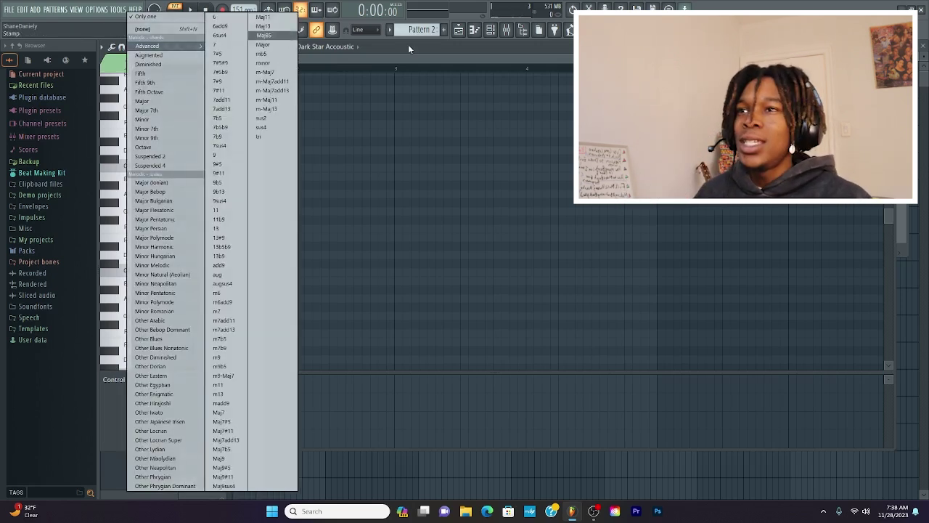
click(286, 72)
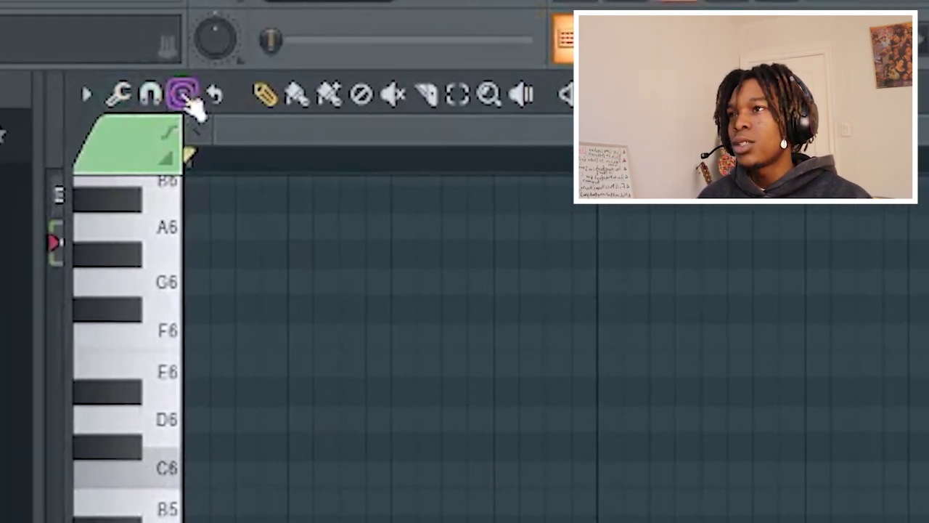
click(211, 99)
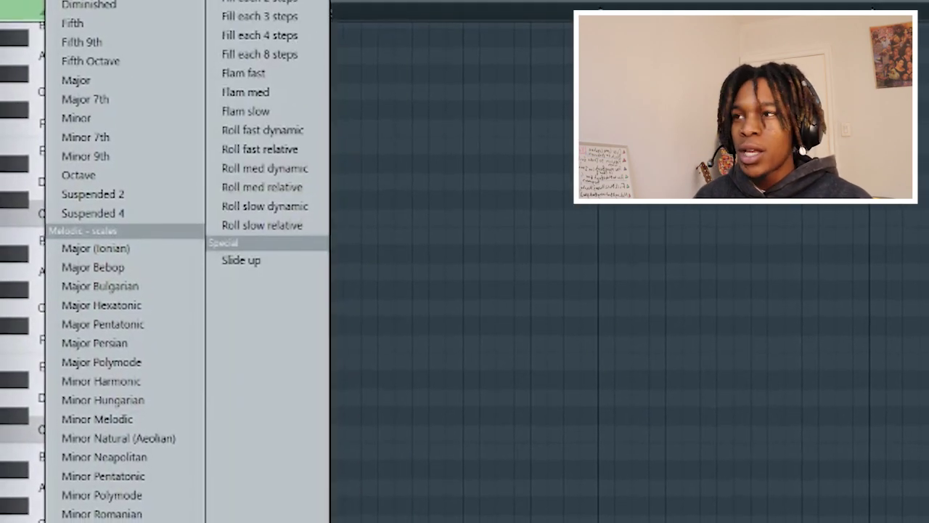
mouse_move(201, 85)
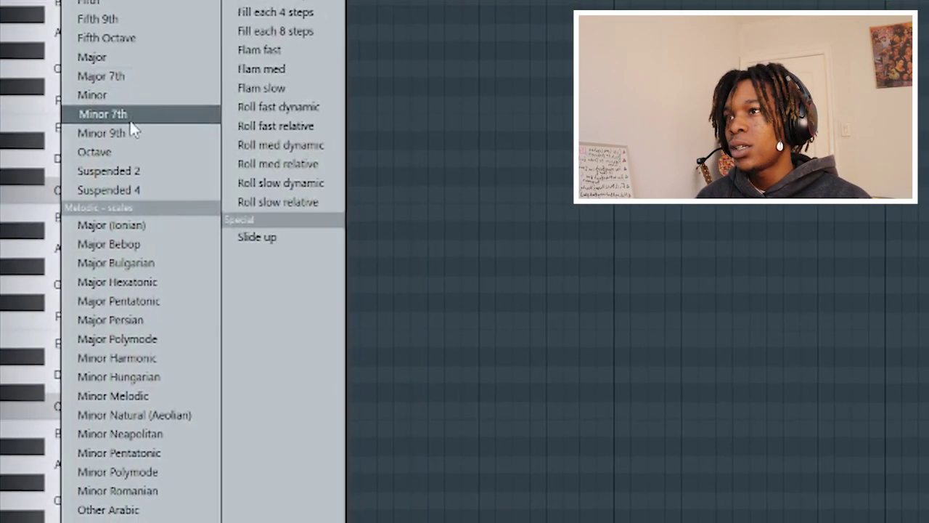
mouse_move(145, 4)
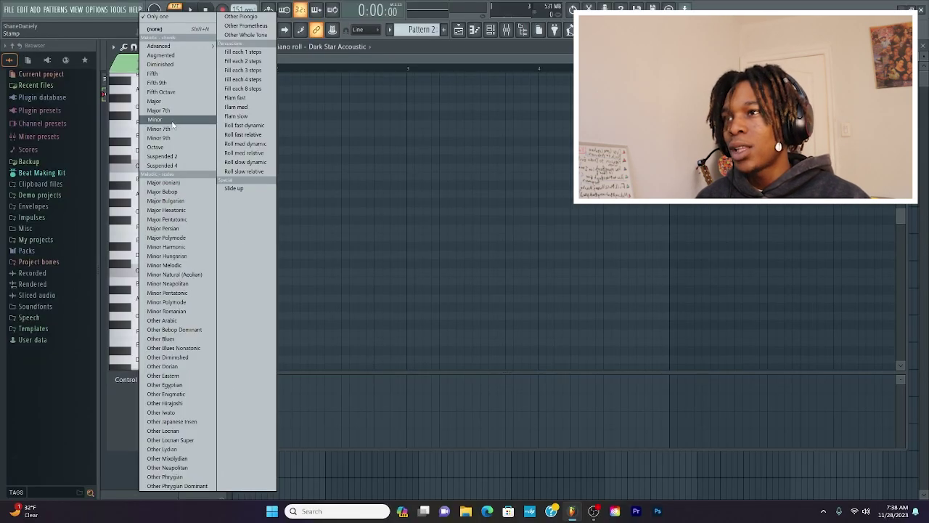
click(173, 121)
Stamp the minor chord, play it, lengthen its three notes, then delete it.
drag(167, 201, 138, 272)
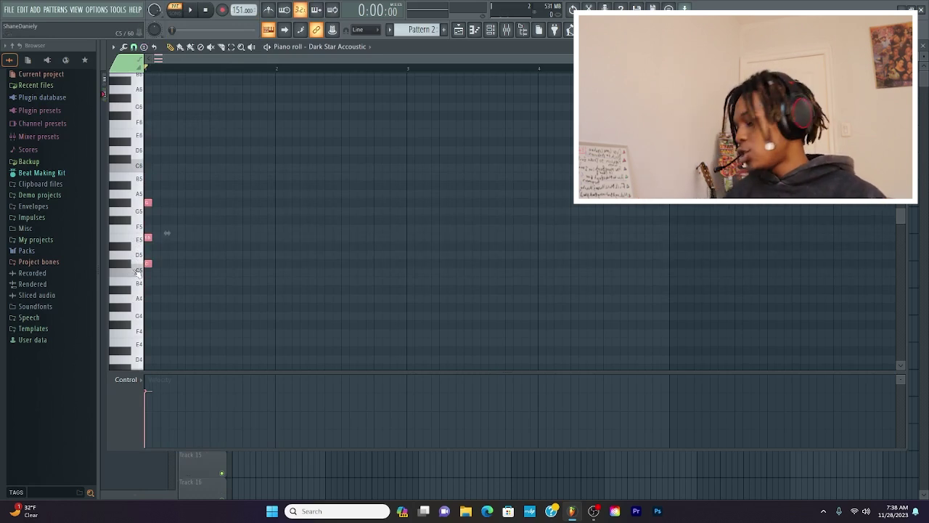
key(space)
key(space)
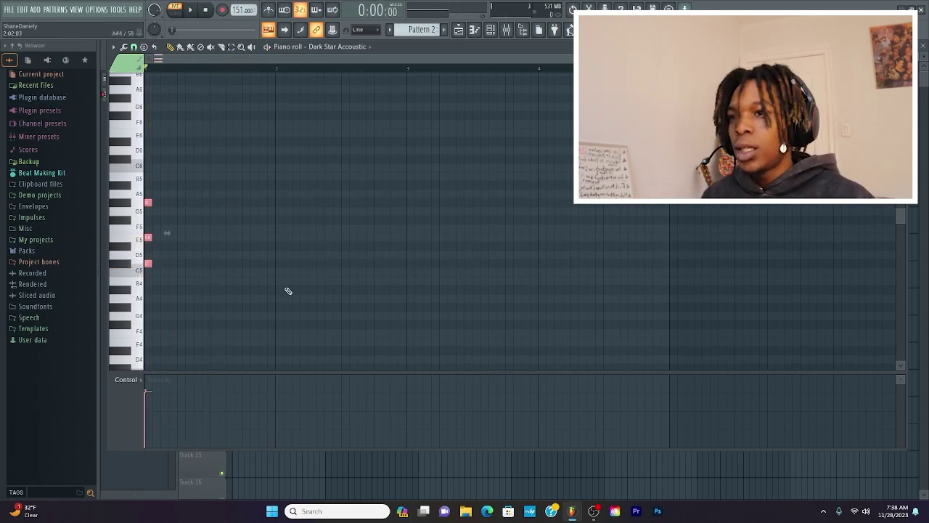
drag(152, 238, 268, 242)
key(Delete)
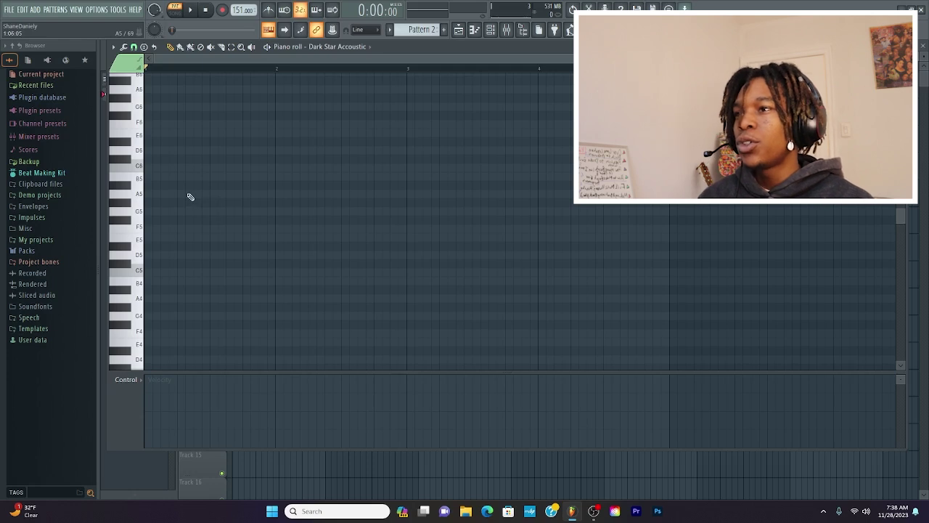
Draw a shortened C5 note and add two notes above it to form the first chord.
click(165, 273)
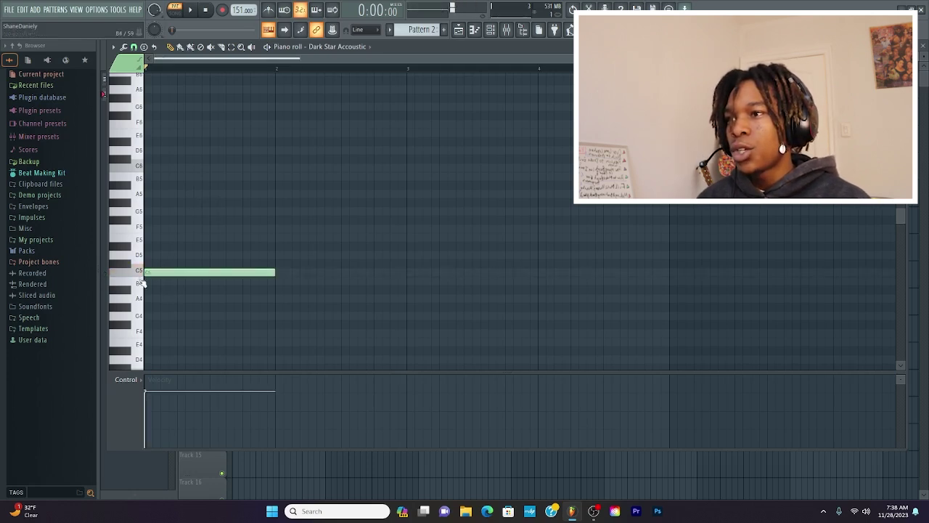
drag(276, 274, 210, 273)
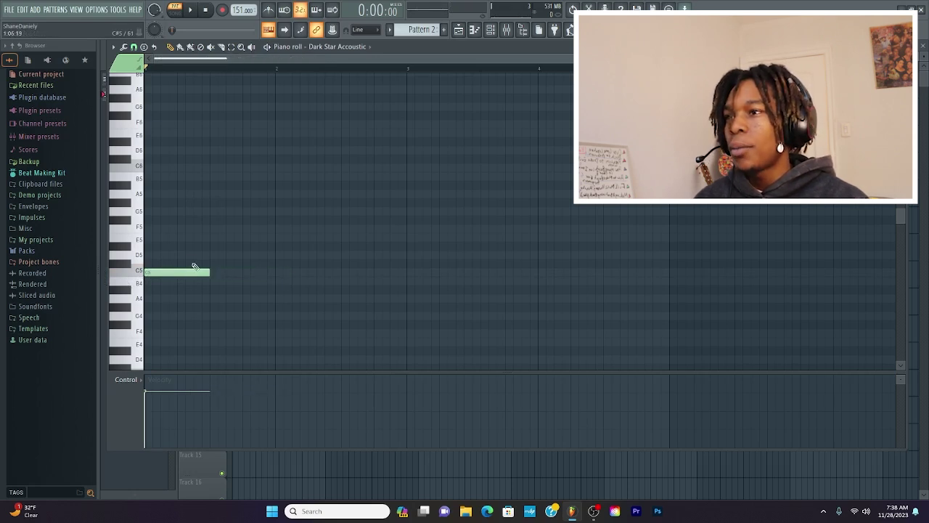
click(152, 246)
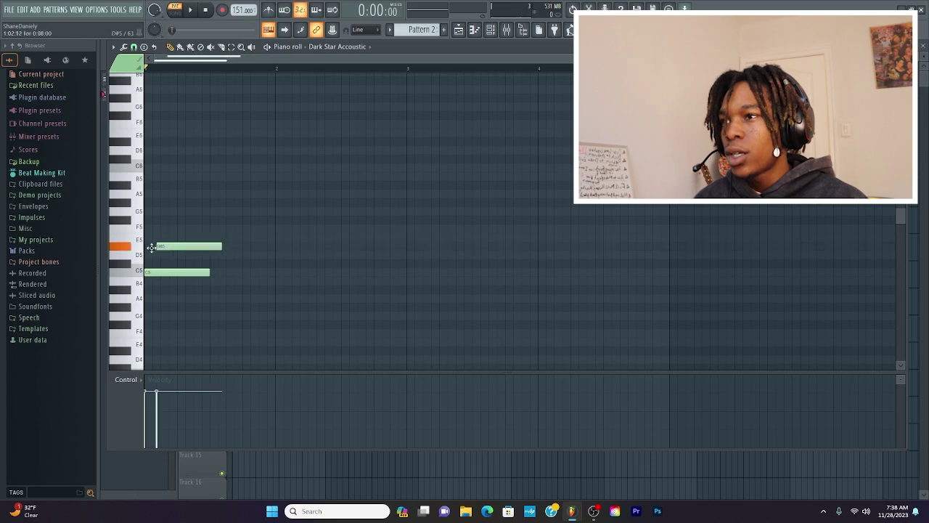
click(175, 221)
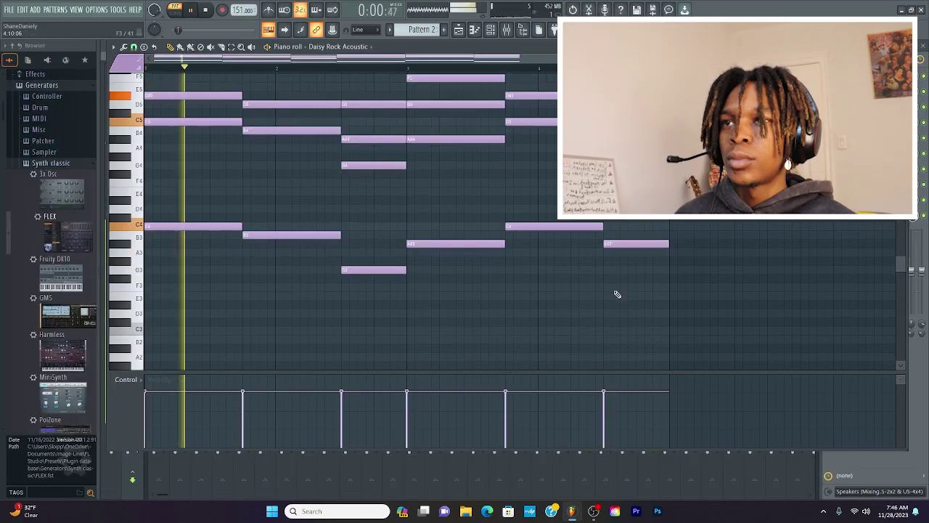
scroll(617, 294, up, 4)
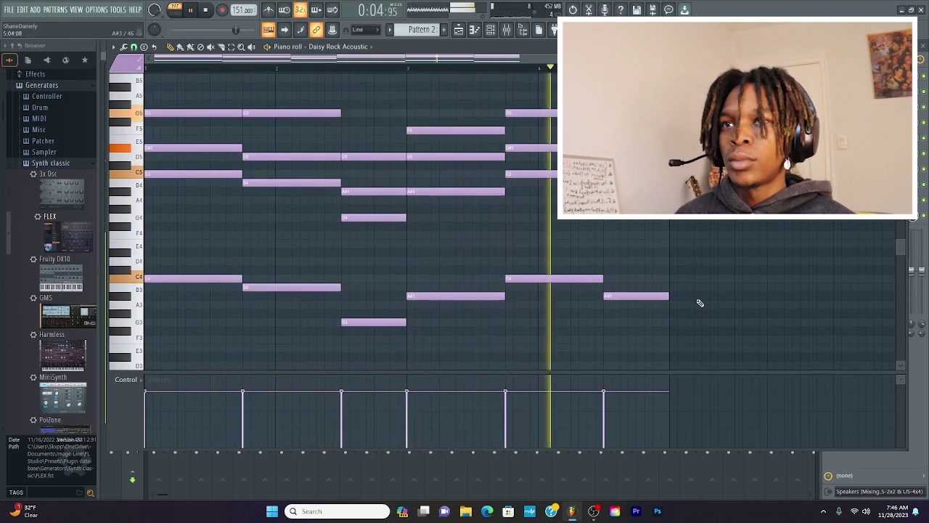
Stop playback, lengthen the G5 note, layer a short note on G5, and play it back.
key(space)
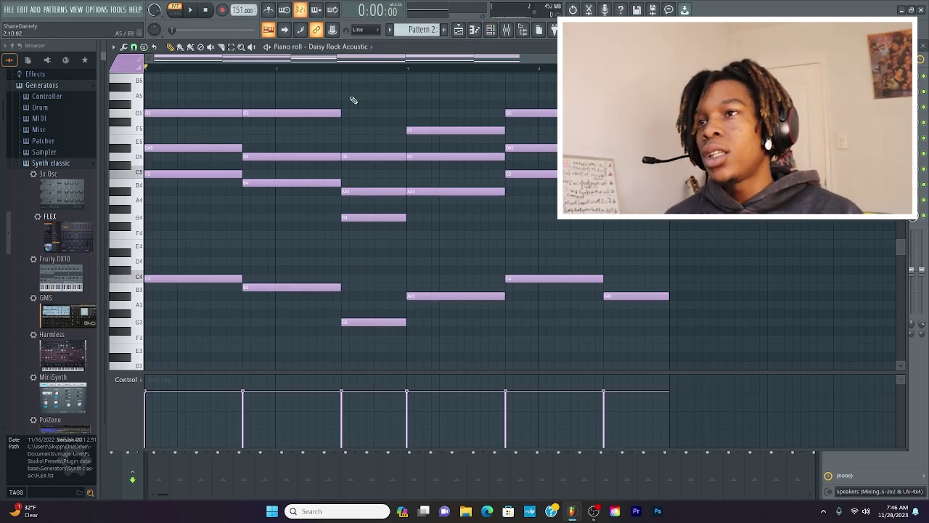
scroll(343, 113, up, 3)
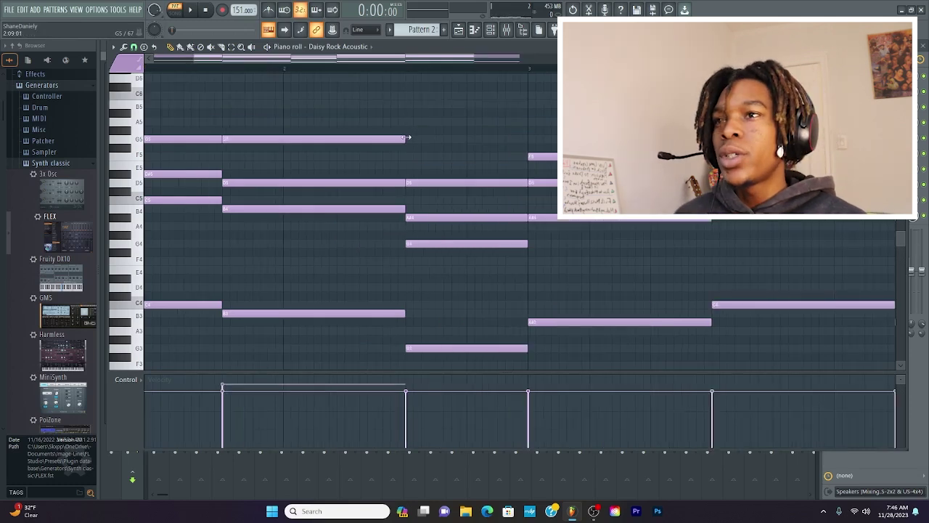
mouse_move(405, 138)
mouse_down()
mouse_move(750, 138)
mouse_move(245, 137)
mouse_move(429, 137)
mouse_move(405, 138)
mouse_up()
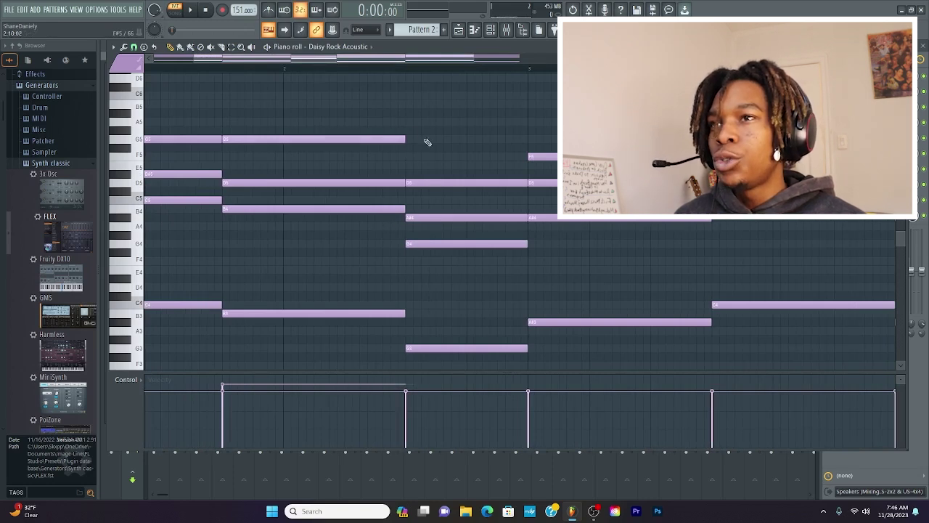
click(348, 113)
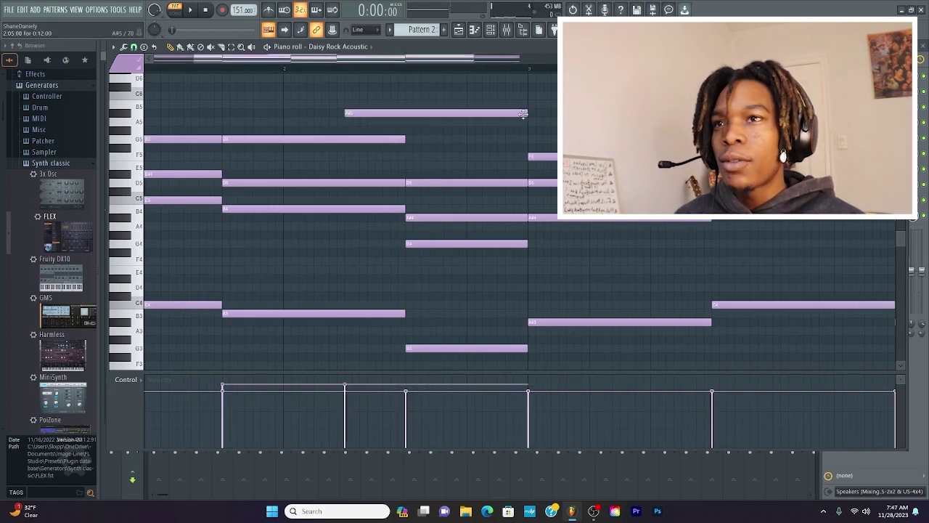
drag(528, 113, 375, 139)
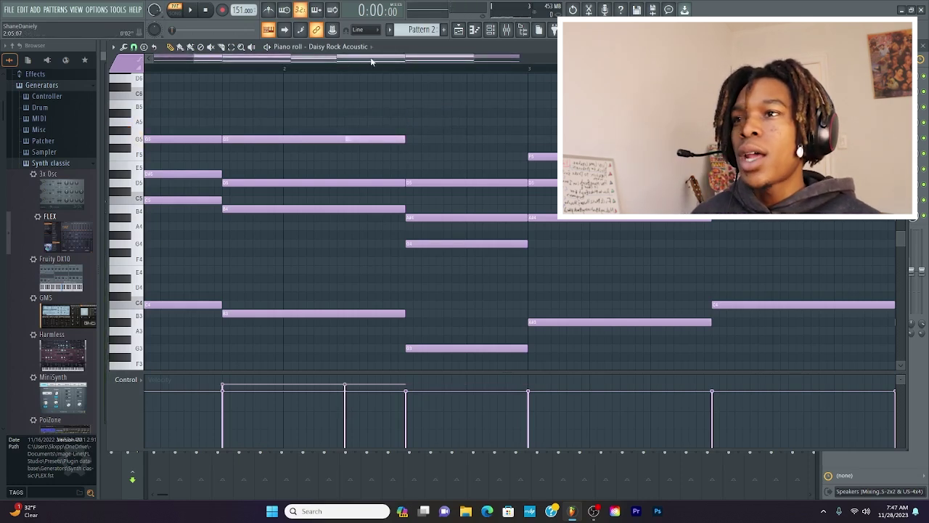
key(space)
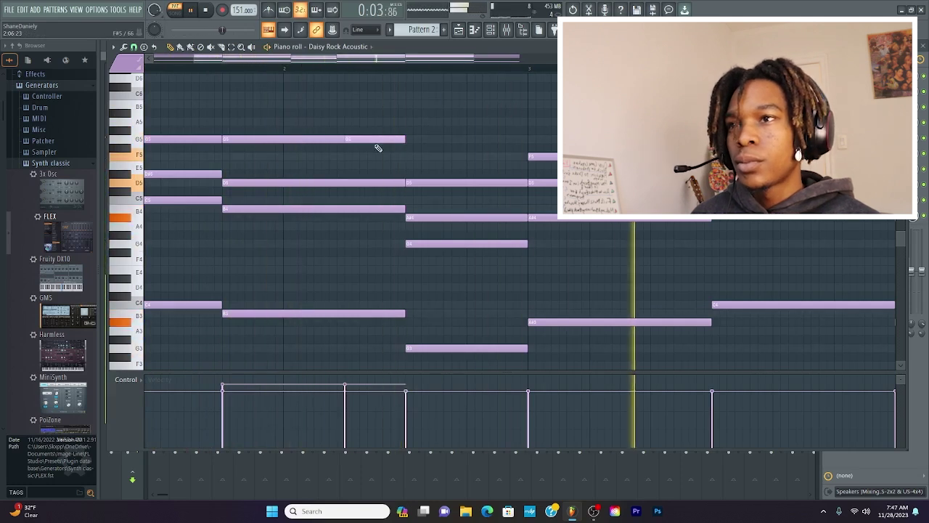
key(space)
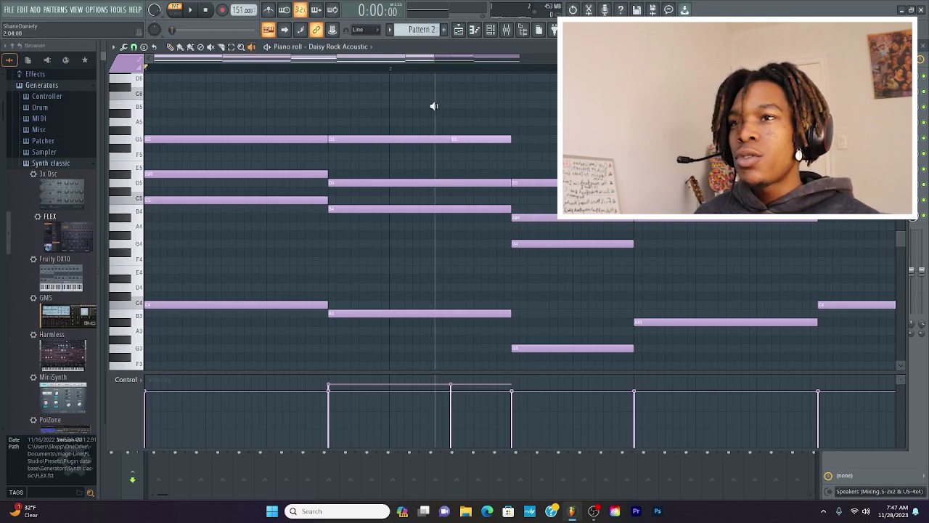
mouse_move(425, 100)
mouse_down()
mouse_move(529, 98)
mouse_move(302, 105)
mouse_up()
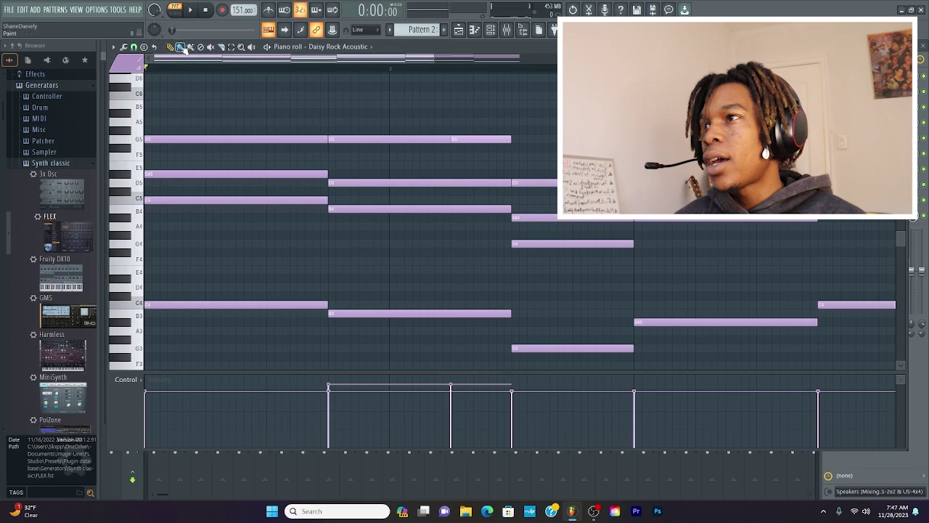
mouse_move(215, 95)
mouse_down()
mouse_move(454, 111)
mouse_move(553, 95)
mouse_move(218, 103)
mouse_up()
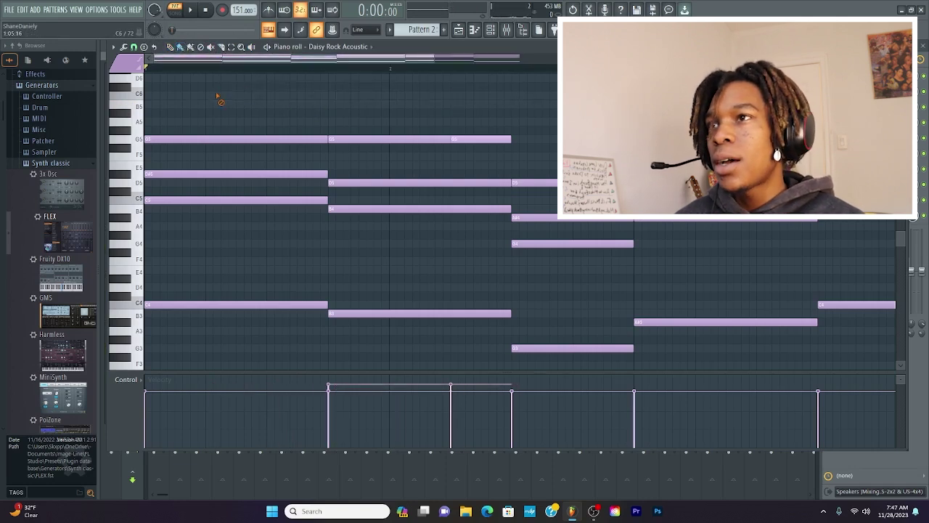
right_click(403, 139)
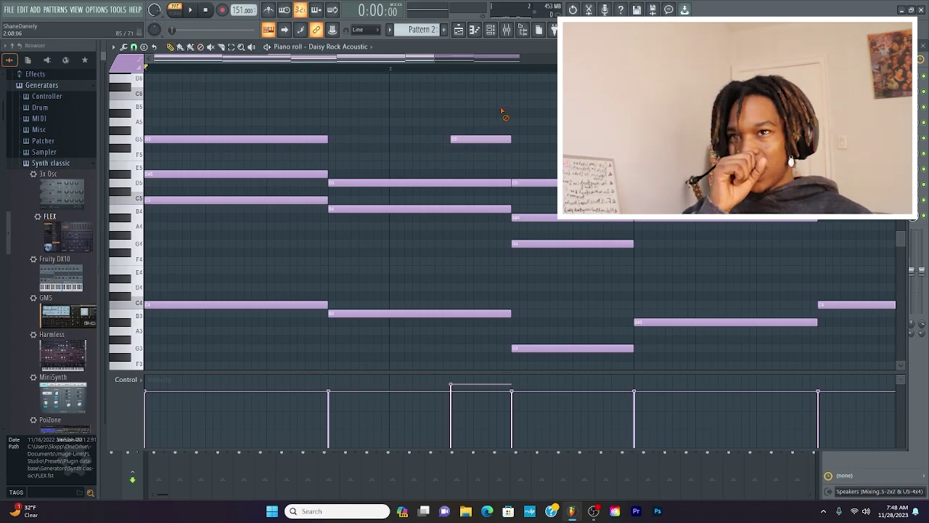
right_click(492, 139)
key(ctrl+z)
key(ctrl+z)
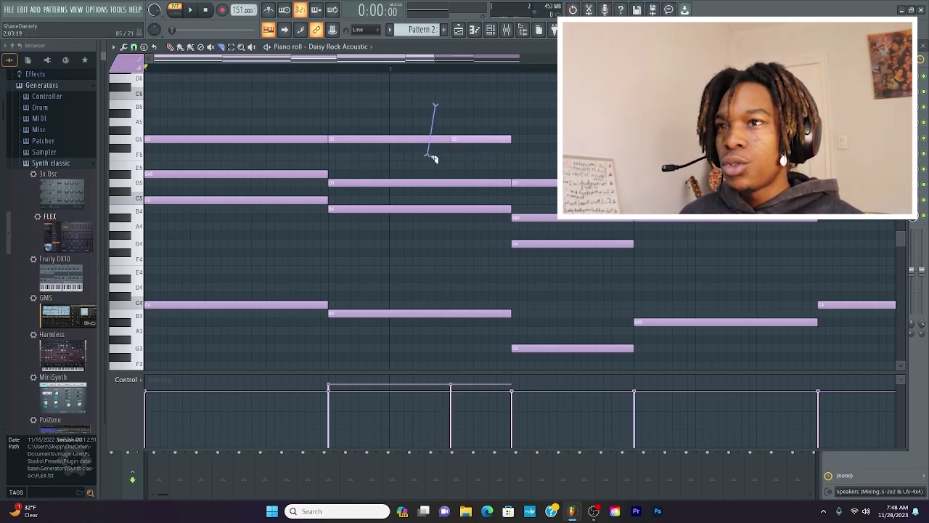
drag(432, 158, 434, 167)
key(ctrl+z)
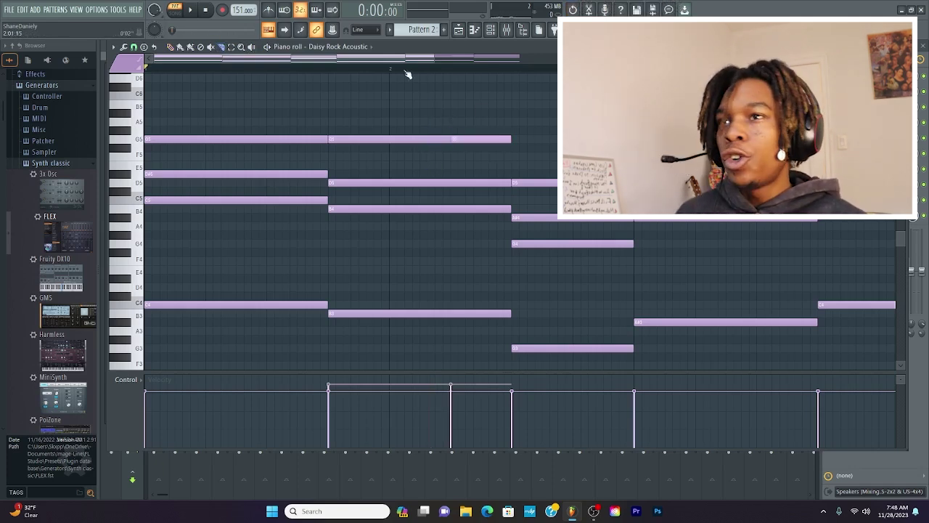
click(230, 46)
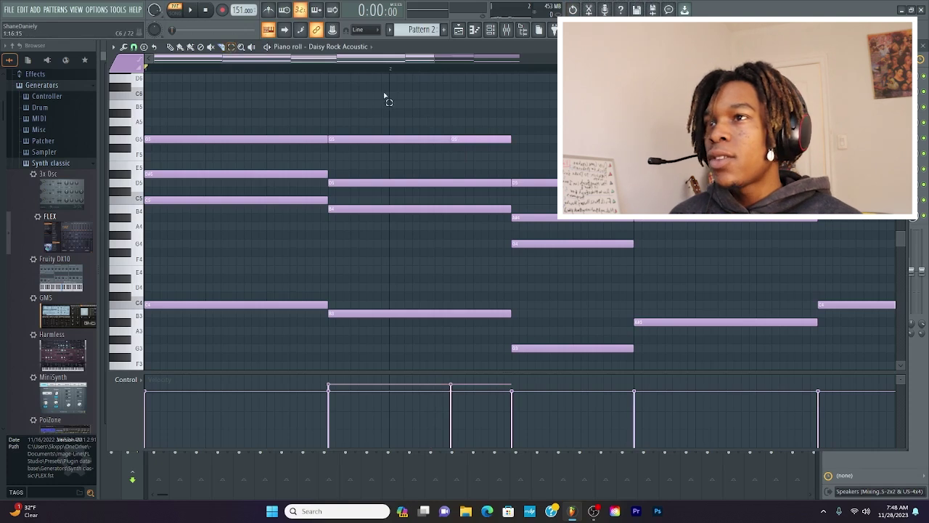
drag(373, 95, 457, 351)
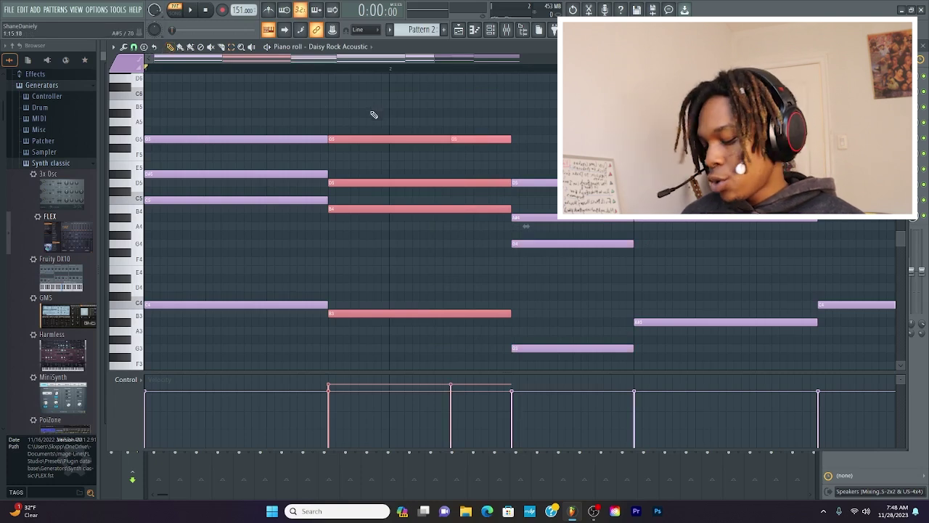
drag(372, 114, 445, 330)
In the channel rack, clone the Daisy Rock Acoustic channel to create Daisy Rock Acoustic #2.
click(321, 109)
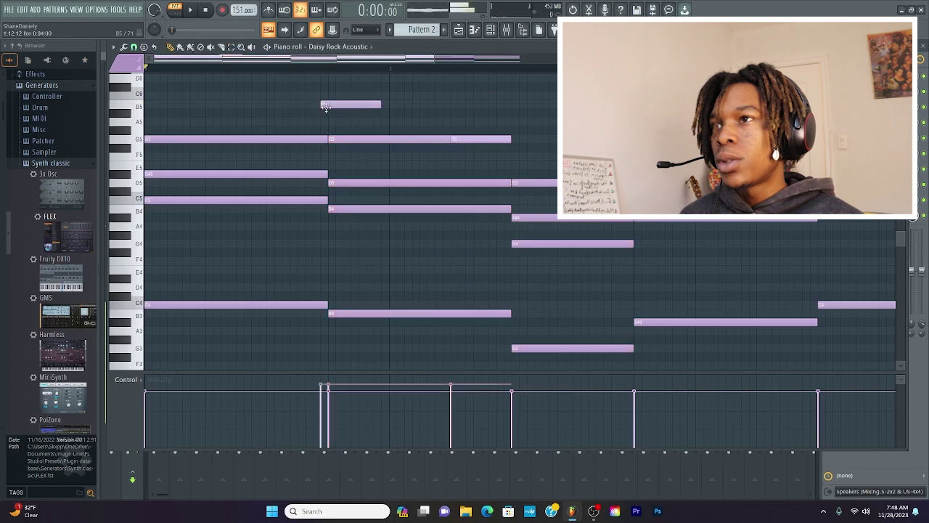
click(359, 47)
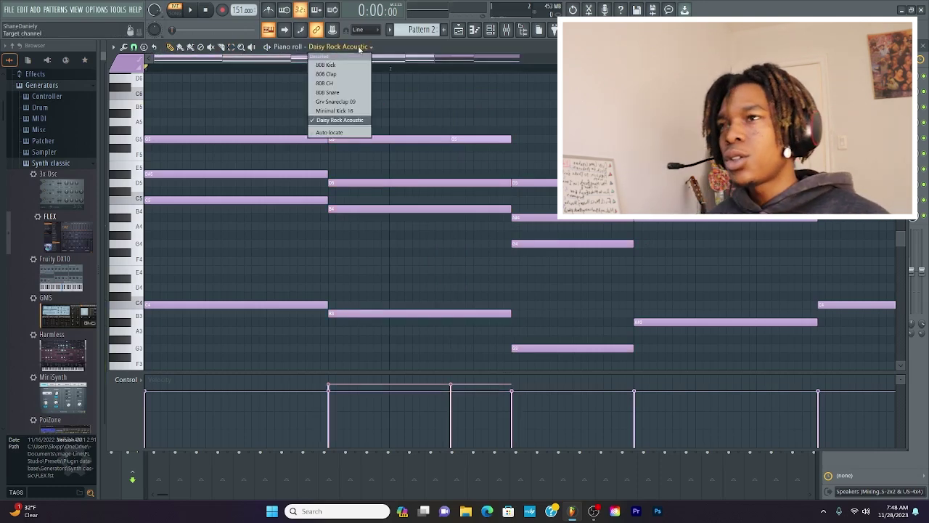
drag(371, 48, 378, 48)
key(F6)
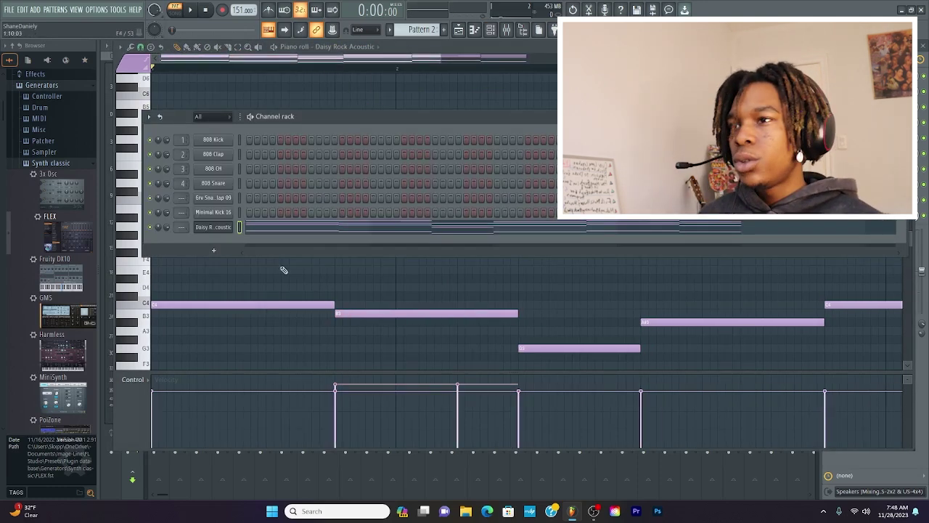
right_click(222, 234)
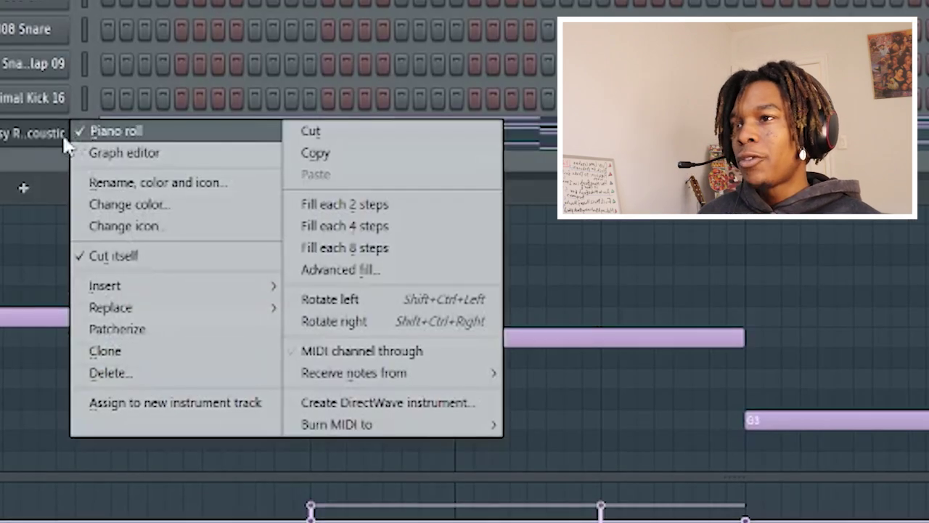
click(226, 232)
right_click(62, 139)
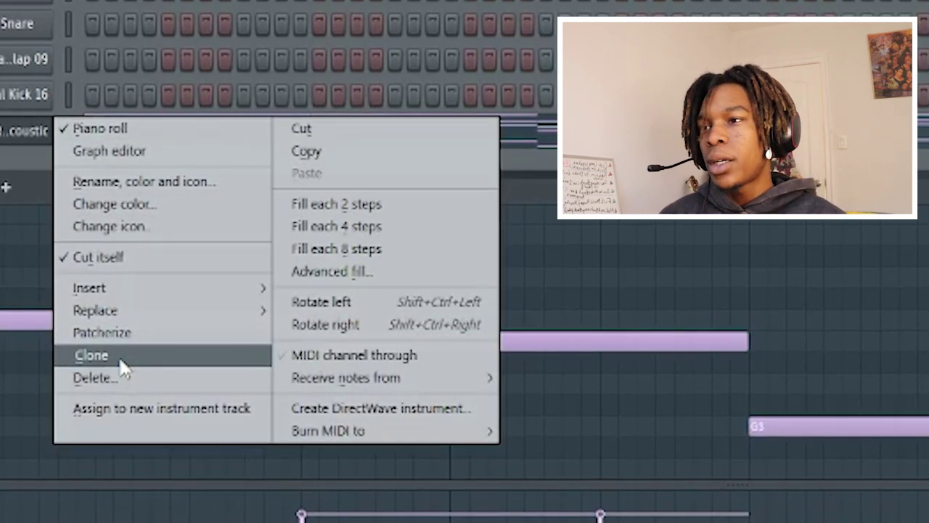
click(125, 362)
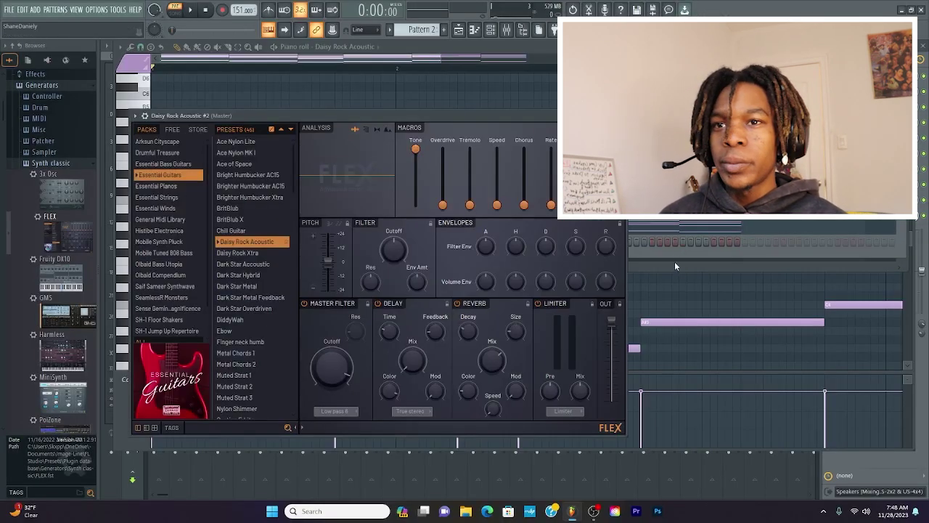
key(F6)
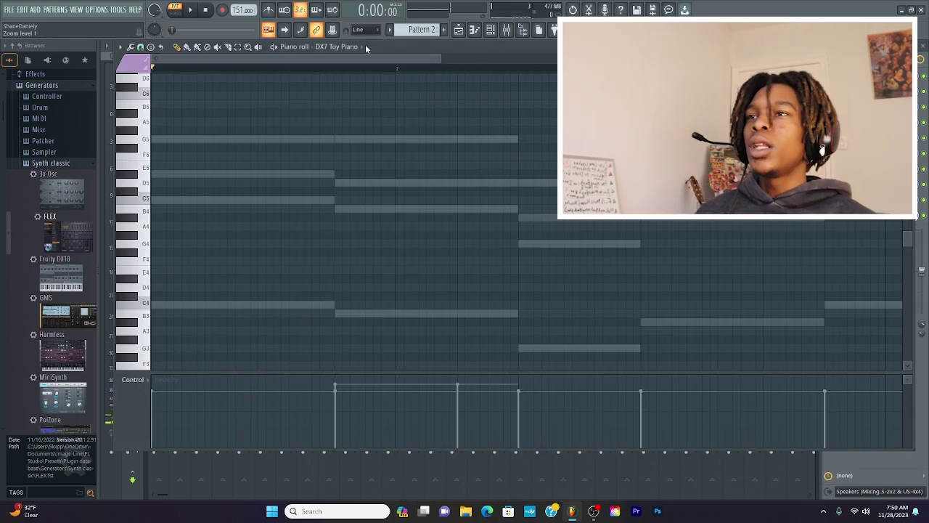
Cycle the piano roll through several channels, ending on Minimal Kick 16 with guitar ghost notes.
click(360, 46)
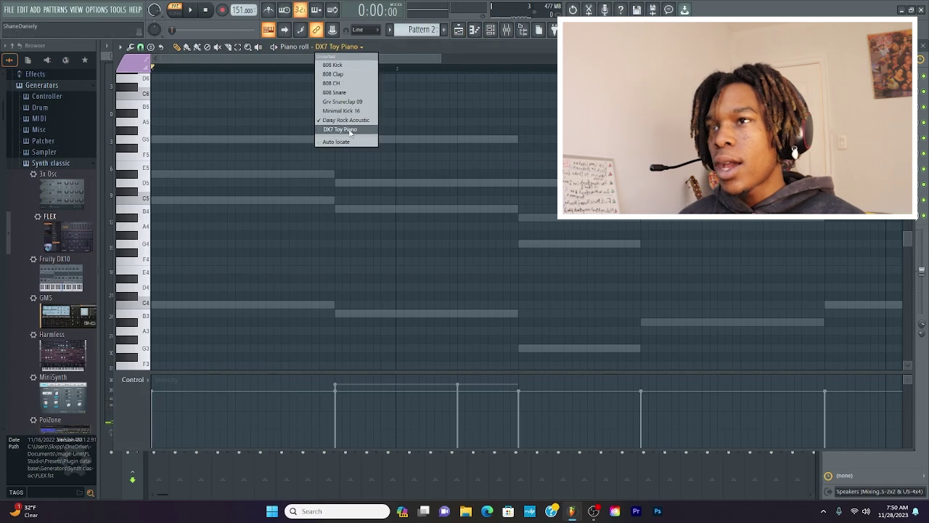
click(381, 47)
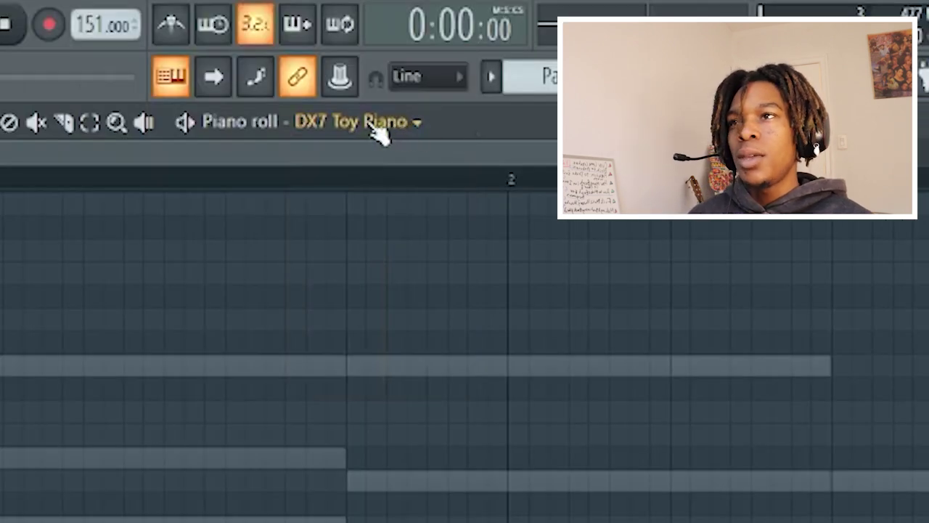
click(362, 47)
click(385, 315)
click(439, 122)
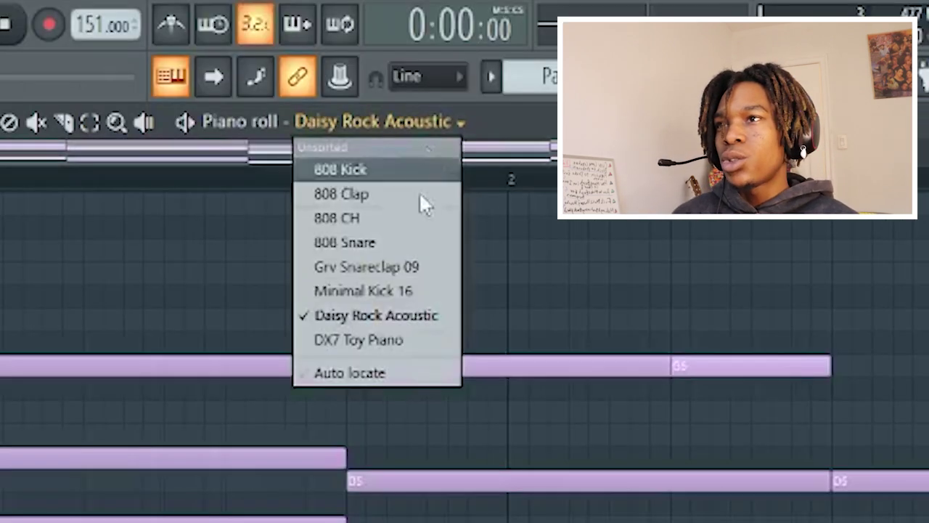
click(370, 346)
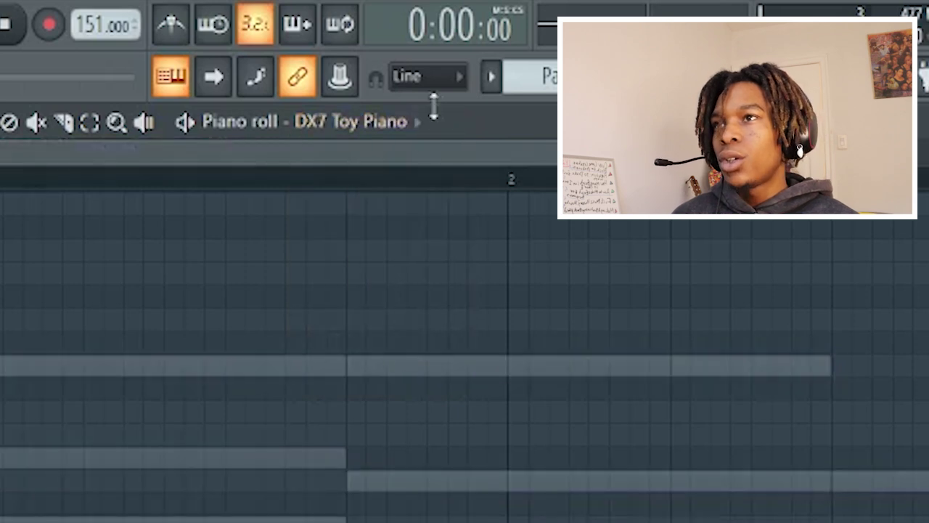
click(412, 129)
click(373, 174)
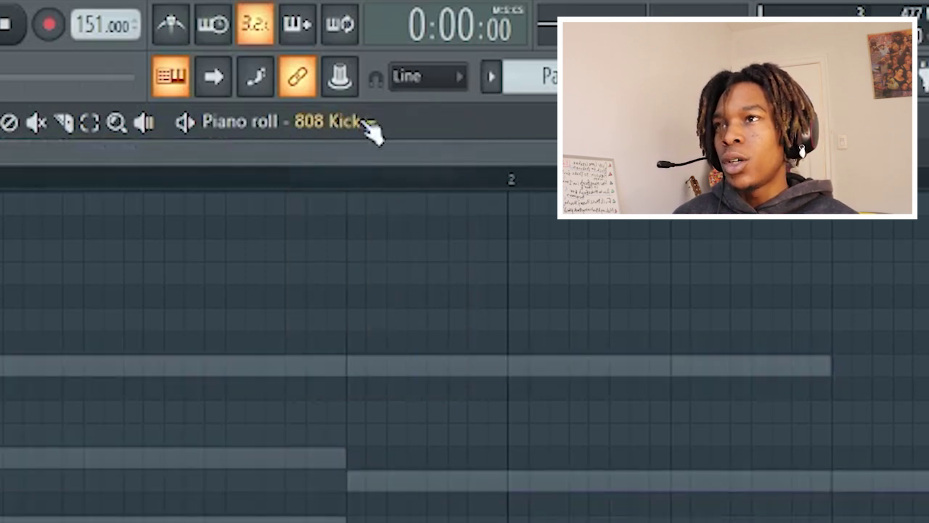
click(371, 125)
click(366, 270)
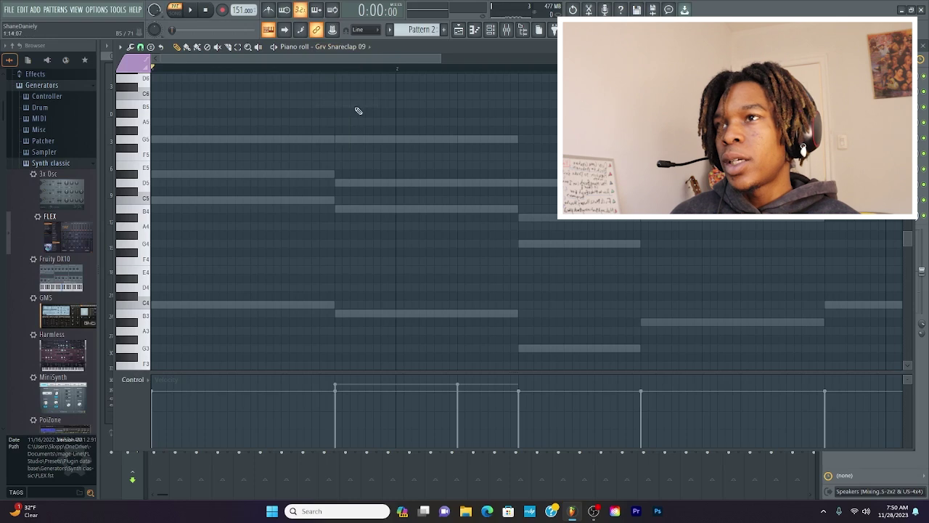
click(358, 49)
click(348, 113)
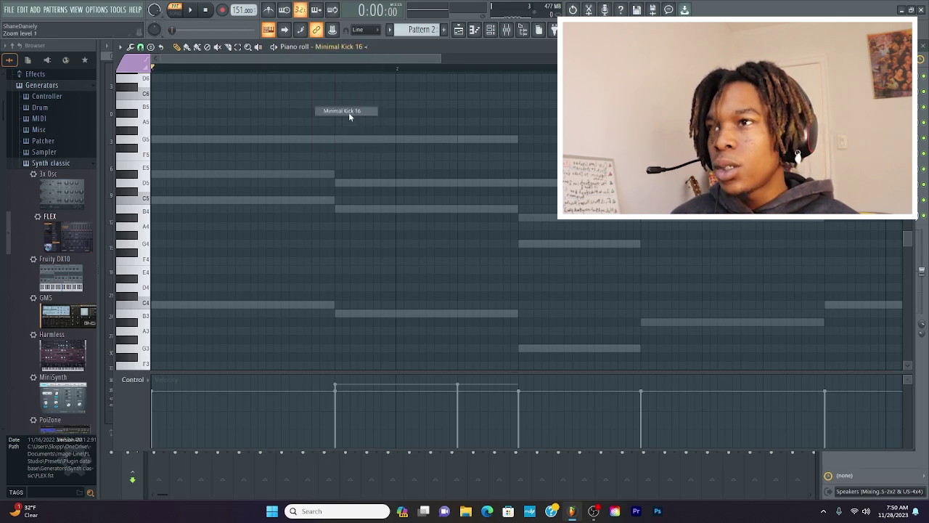
Draw 808 melody notes around C5 under the ghost guitar chords, then stop playback.
drag(161, 207, 489, 202)
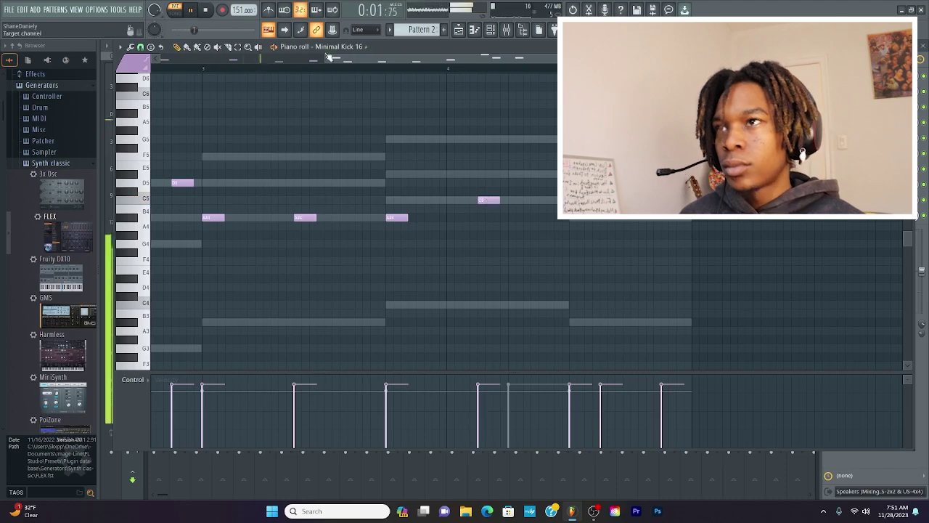
drag(328, 62, 161, 67)
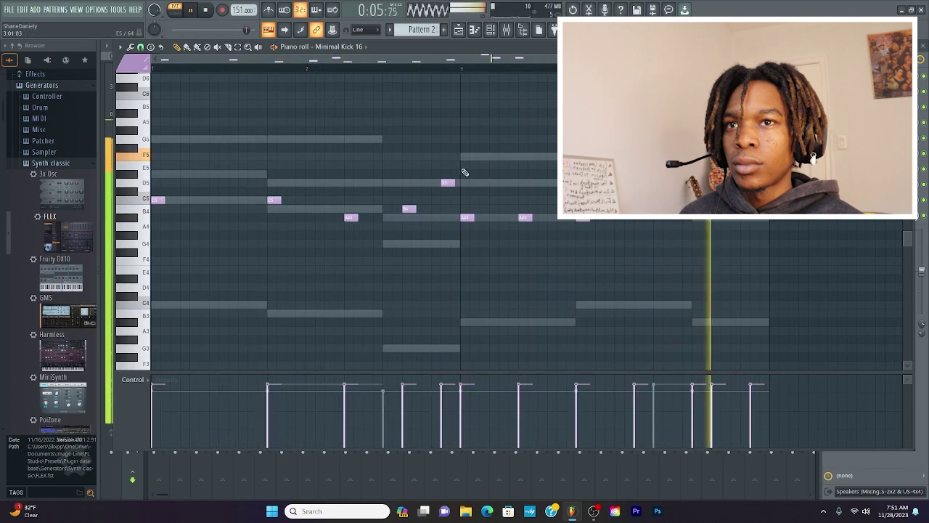
key(space)
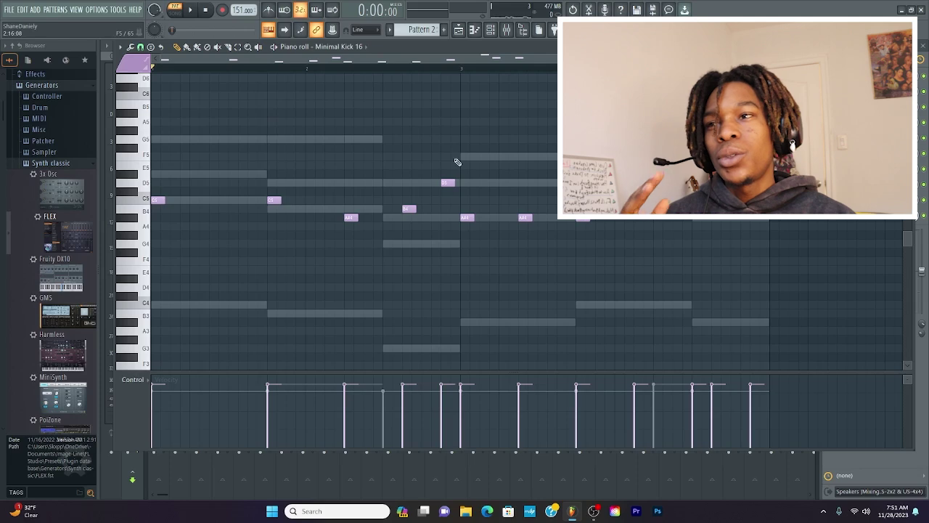
Show the channel rack over the Minimal Kick 16 piano roll from the toolbar.
click(490, 30)
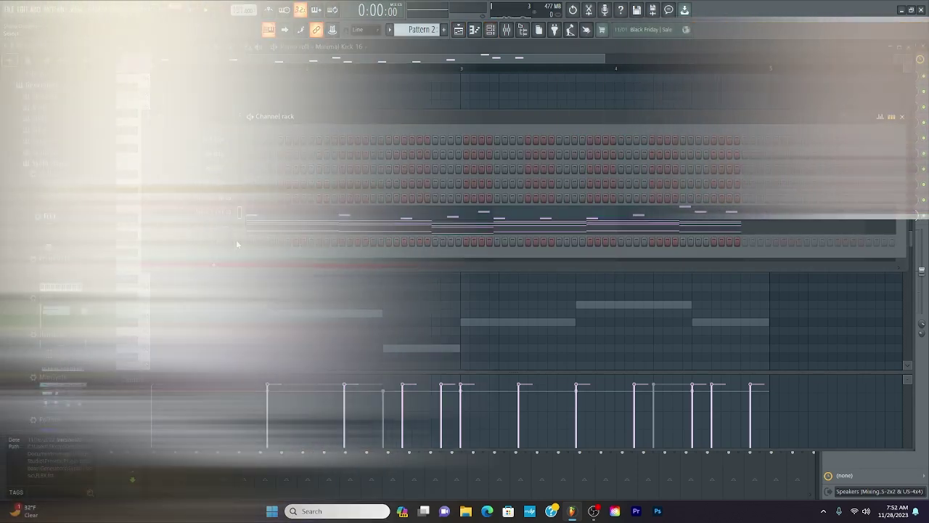